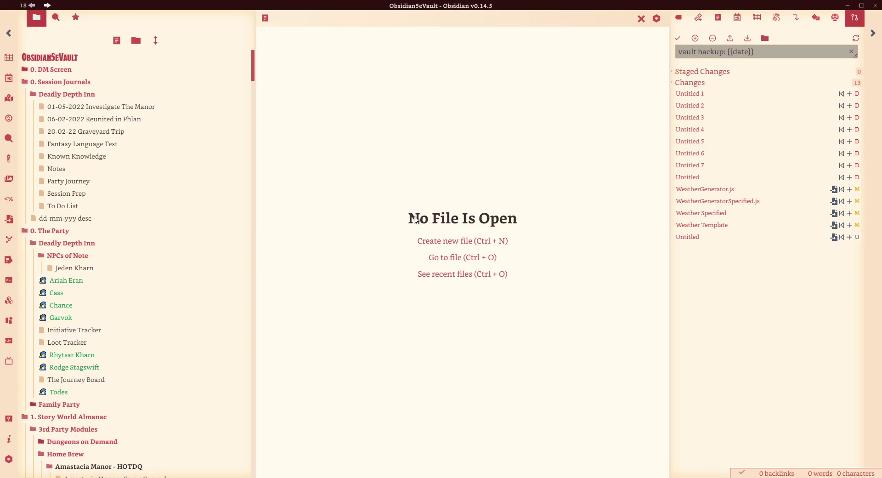
Create a new note in the Bestiary folder, which arrives filled with the statblock template
mouse_move(78, 56)
scroll(168, 193, down, 20)
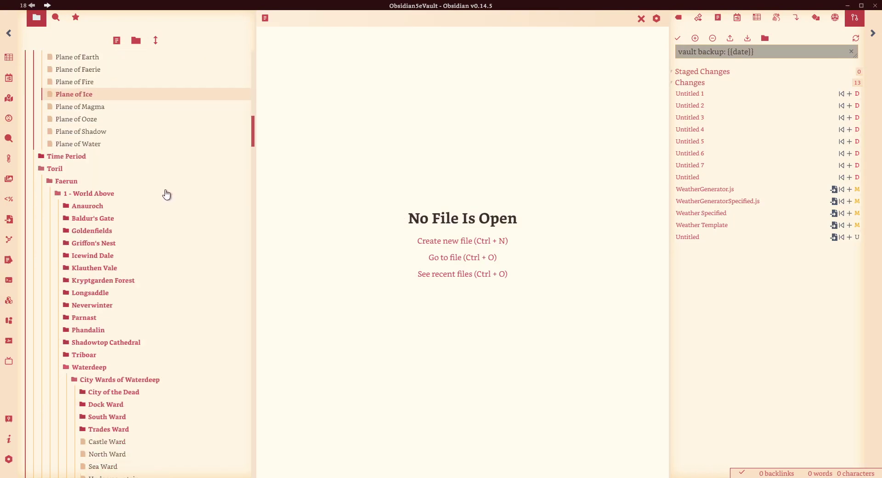
scroll(174, 197, up, 10)
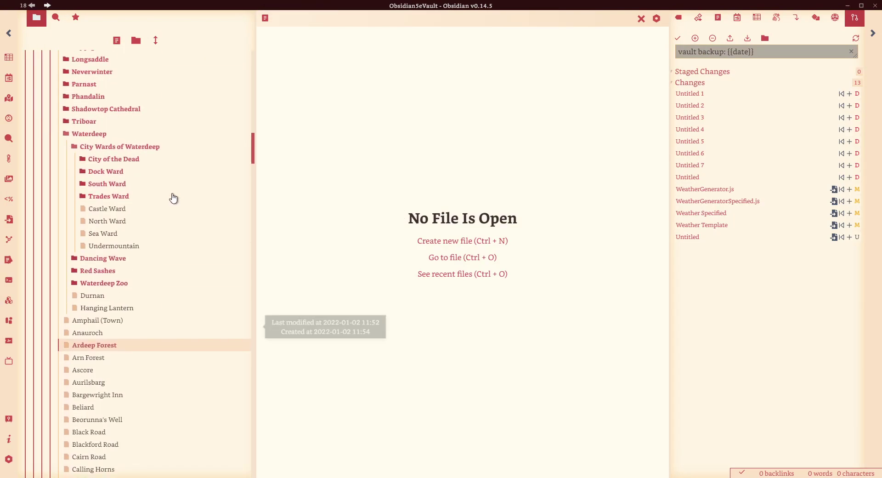
scroll(179, 208, down, 20)
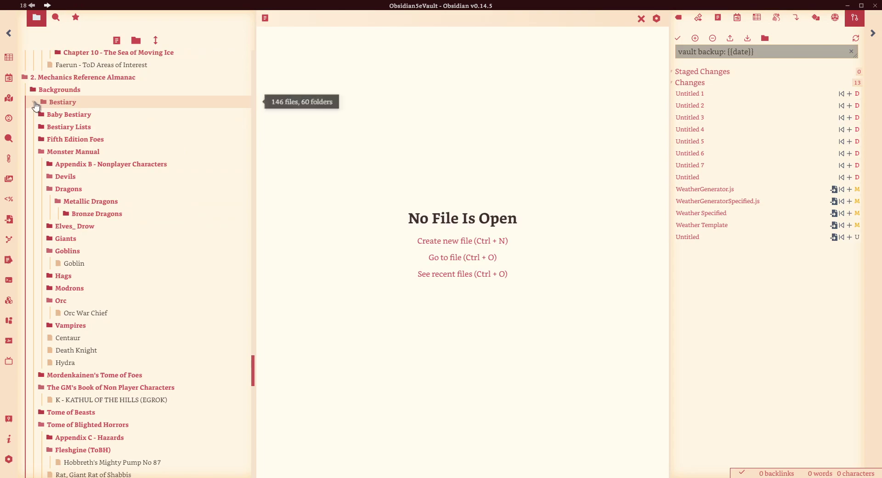
right_click(68, 105)
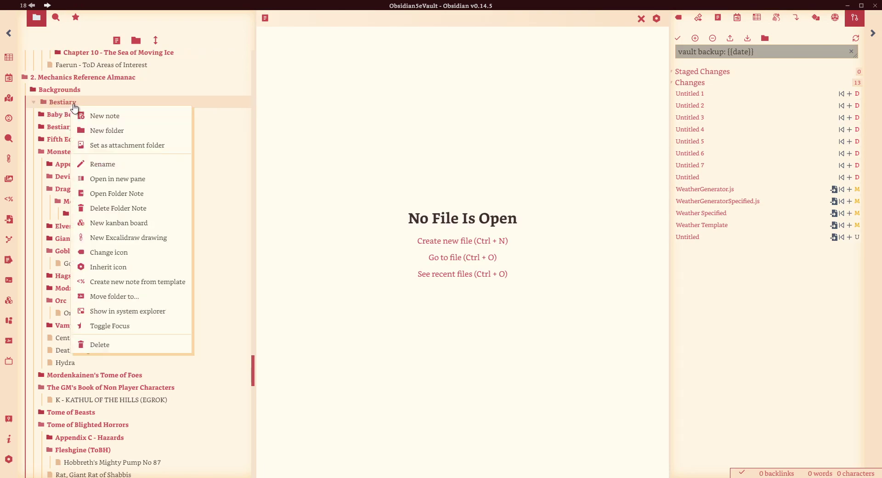
click(96, 117)
click(441, 376)
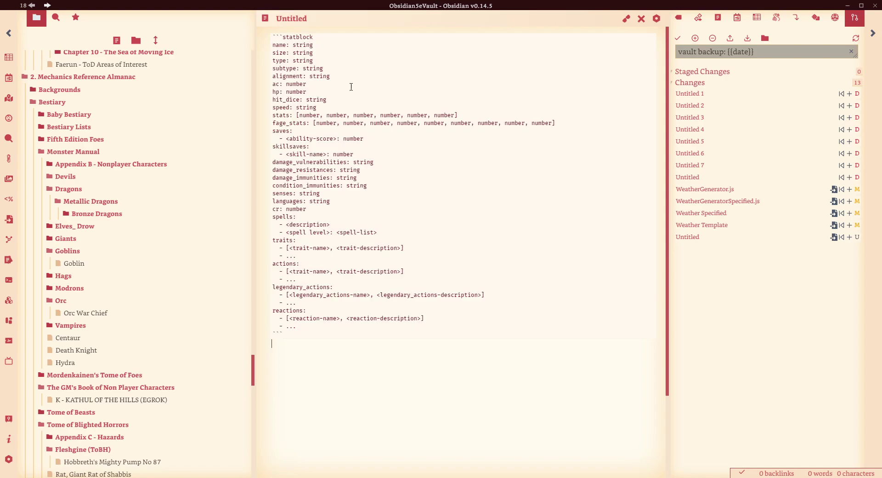
Preview the note as a rendered statblock, then return to editing at the skillsaves line
click(625, 19)
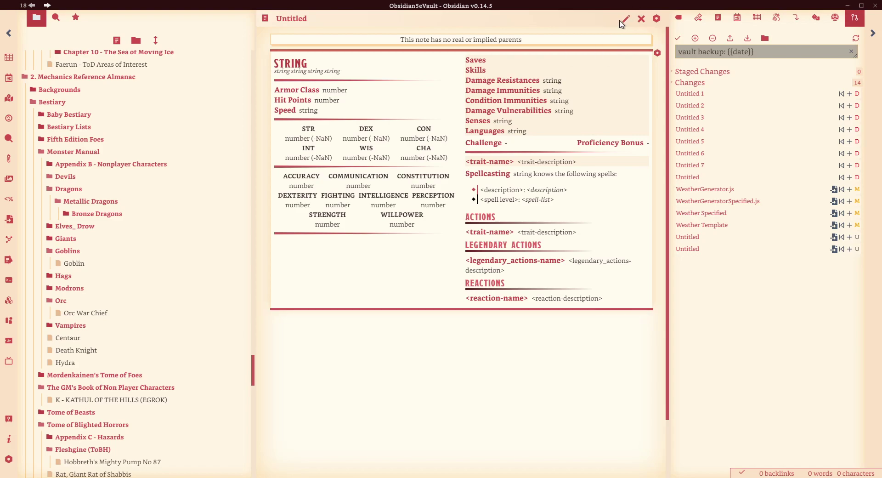
click(626, 19)
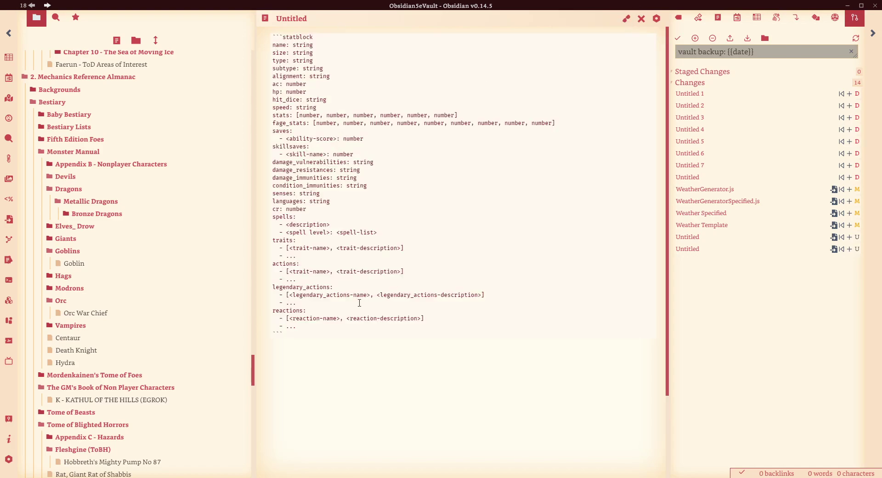
key(ctrl+a)
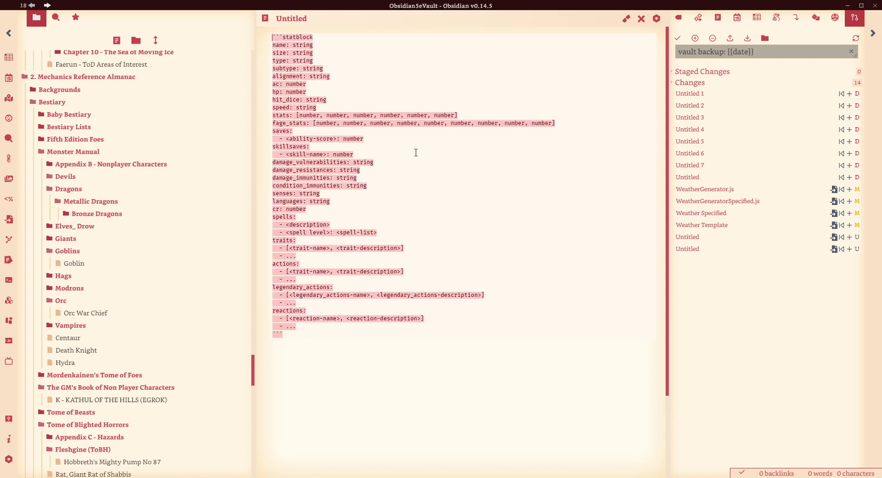
click(348, 409)
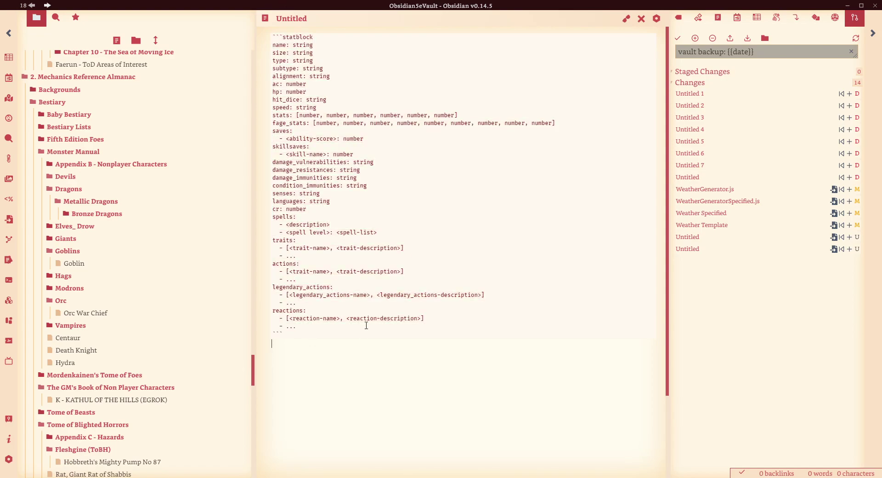
click(468, 147)
Search the community plugin catalogue for 'Templater' and open its page (v1.12.0, installed)
click(9, 460)
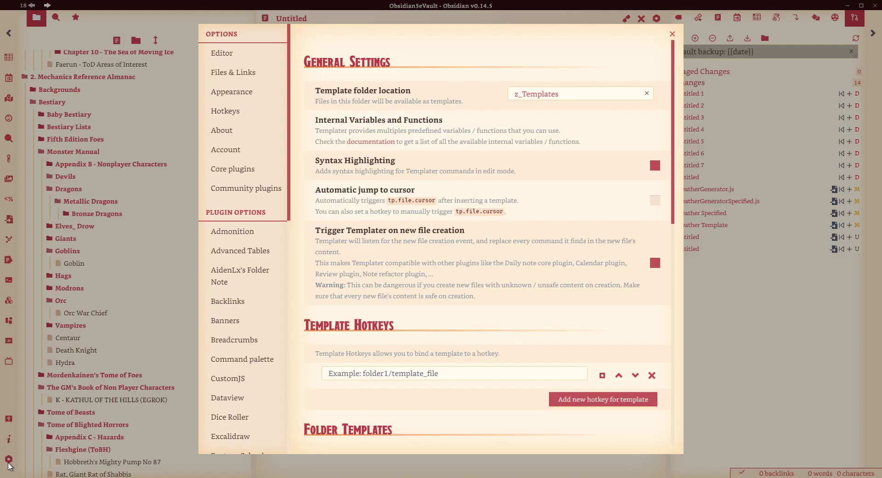
scroll(231, 283, down, 6)
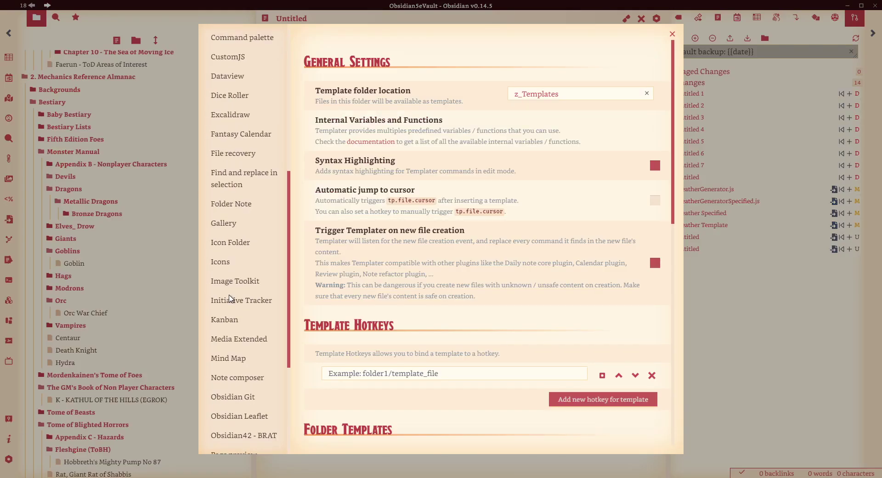
scroll(231, 207, up, 6)
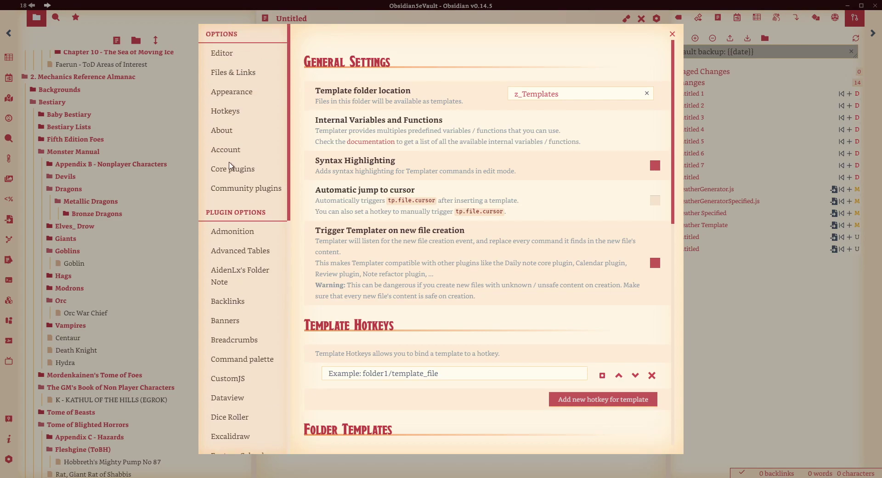
click(242, 191)
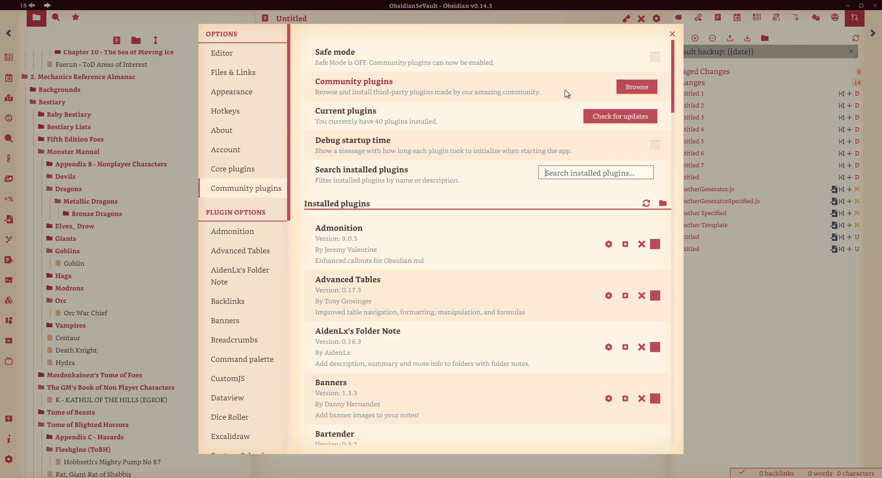
click(635, 90)
click(183, 54)
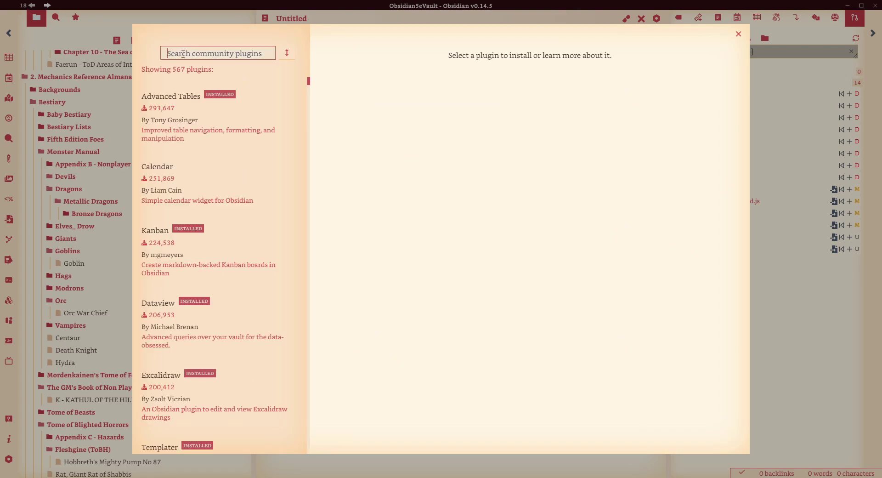
text(Templater)
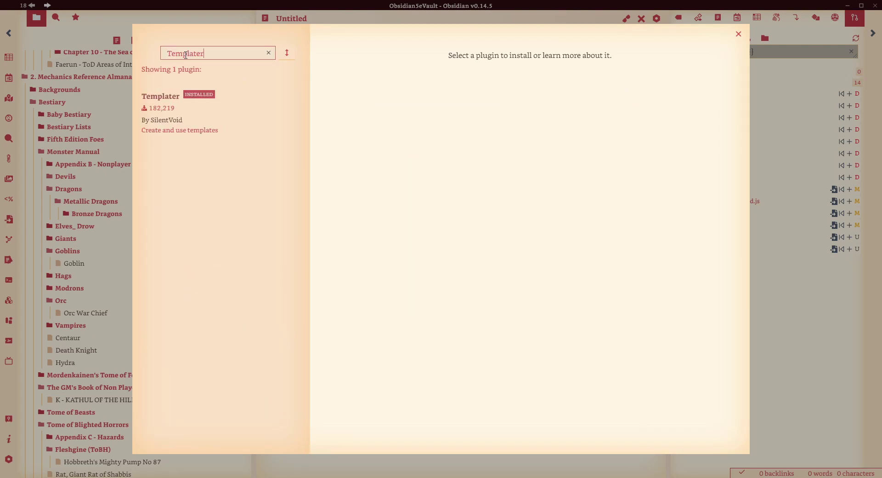
click(205, 139)
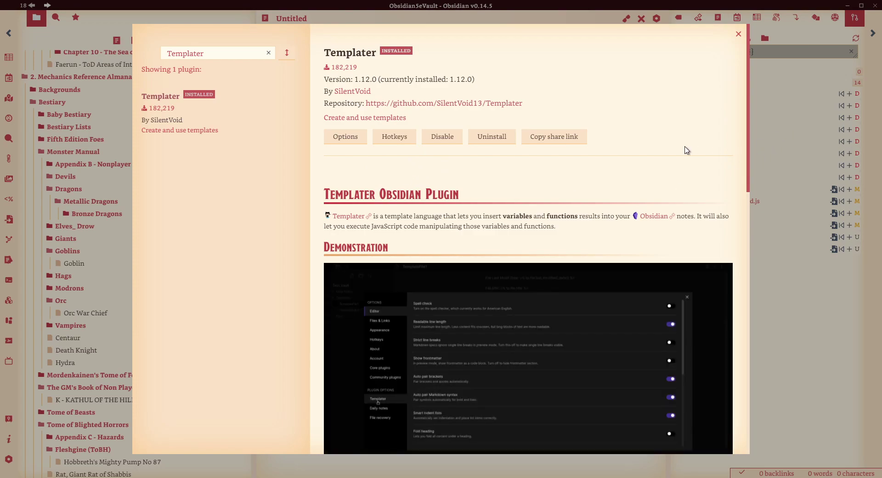
scroll(687, 147, down, 3)
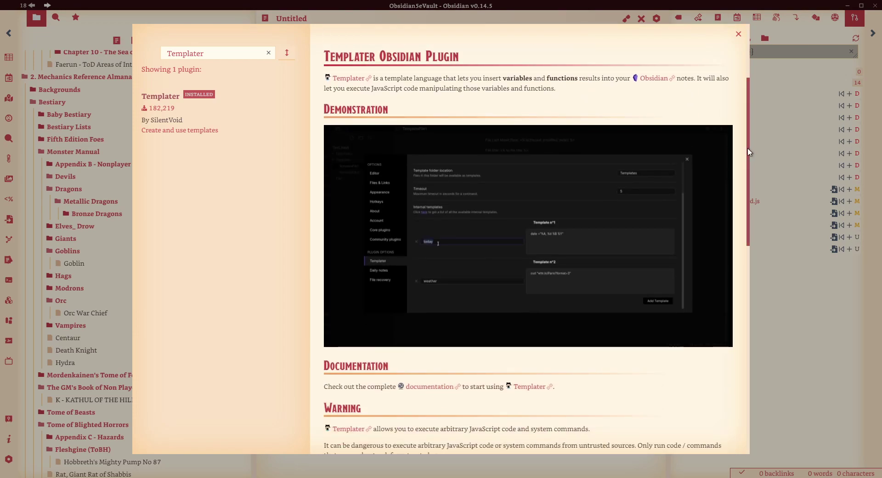
scroll(750, 159, down, 1)
drag(752, 159, 755, 296)
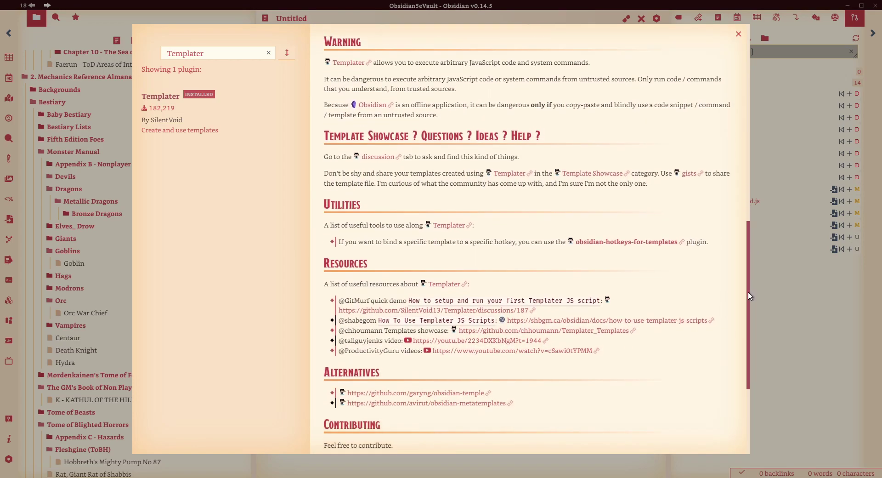
drag(439, 116, 403, 62)
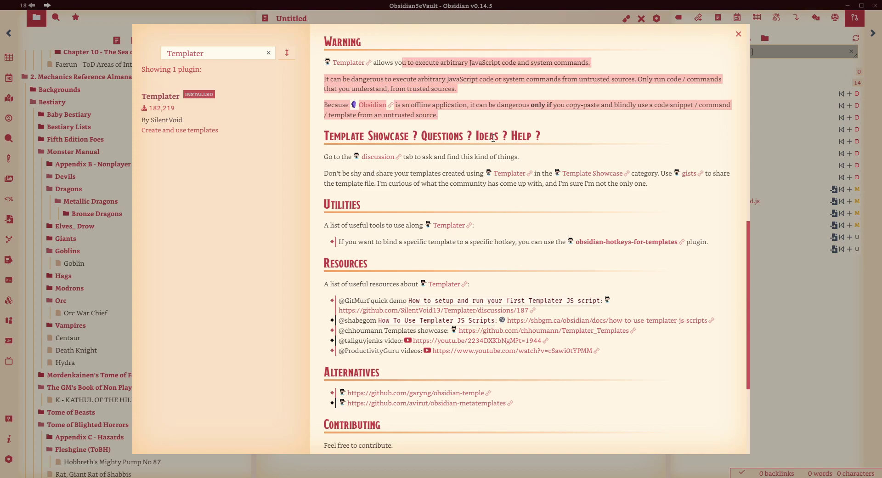
click(610, 109)
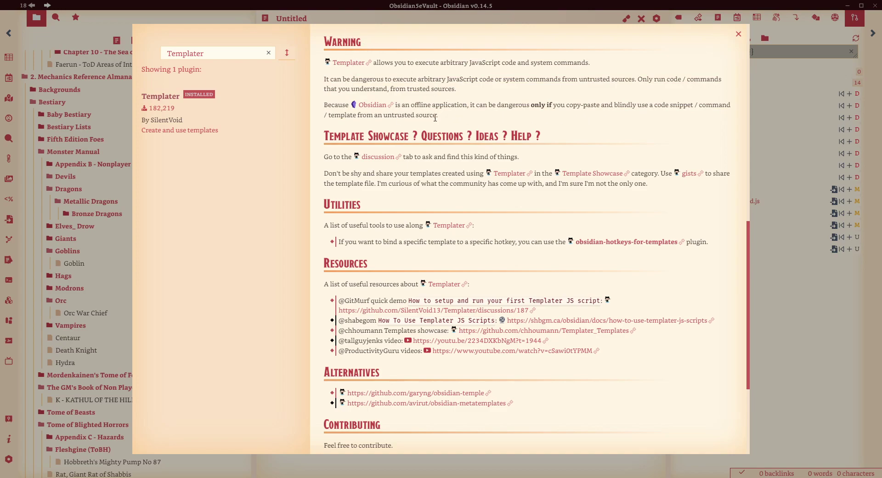
drag(438, 116, 406, 62)
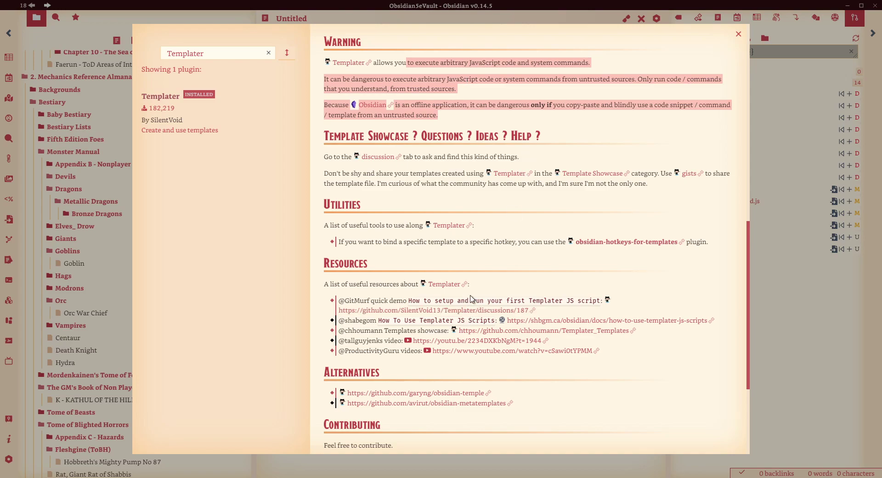
scroll(469, 301, down, 4)
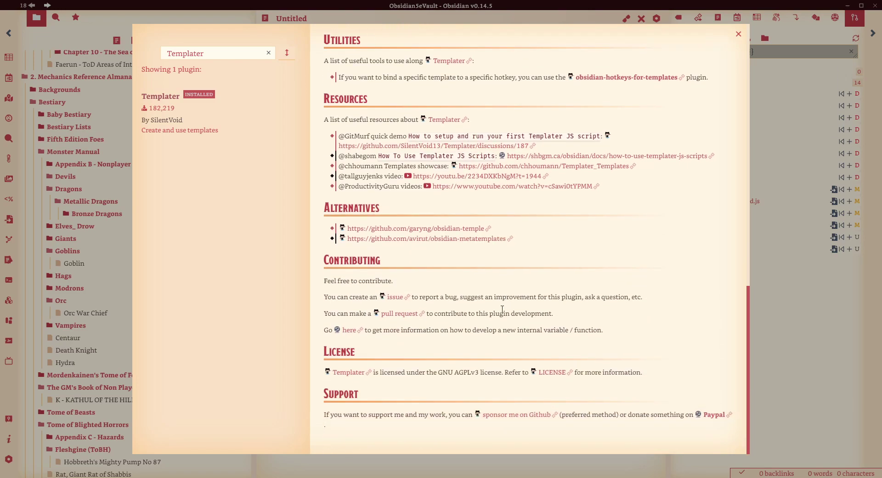
scroll(564, 227, up, 15)
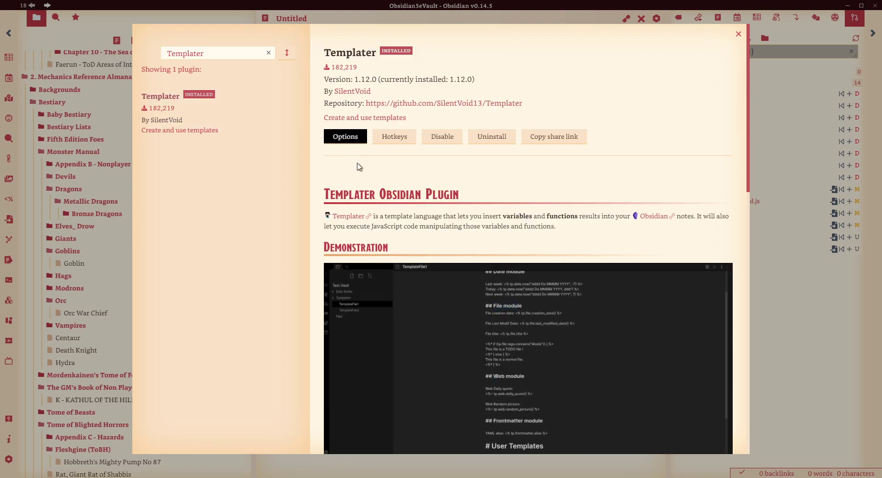
Re-enter Templater's template folder location as z_Templates, then close settings
click(345, 136)
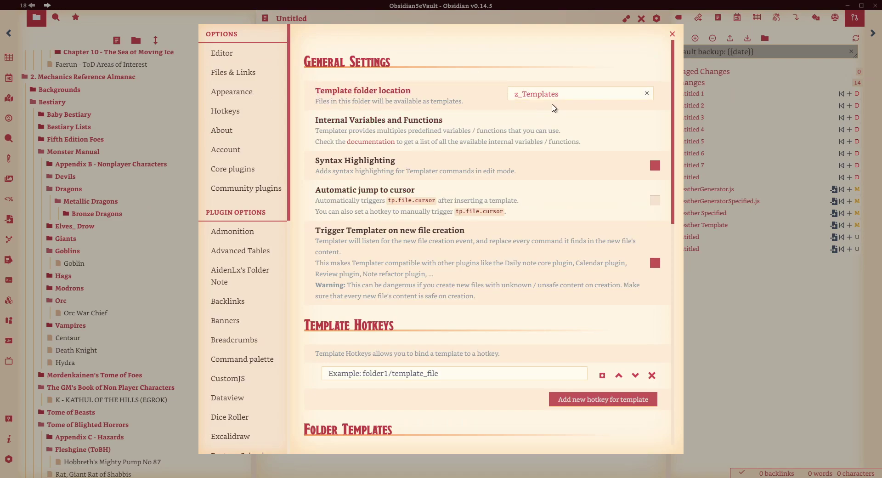
double_click(581, 95)
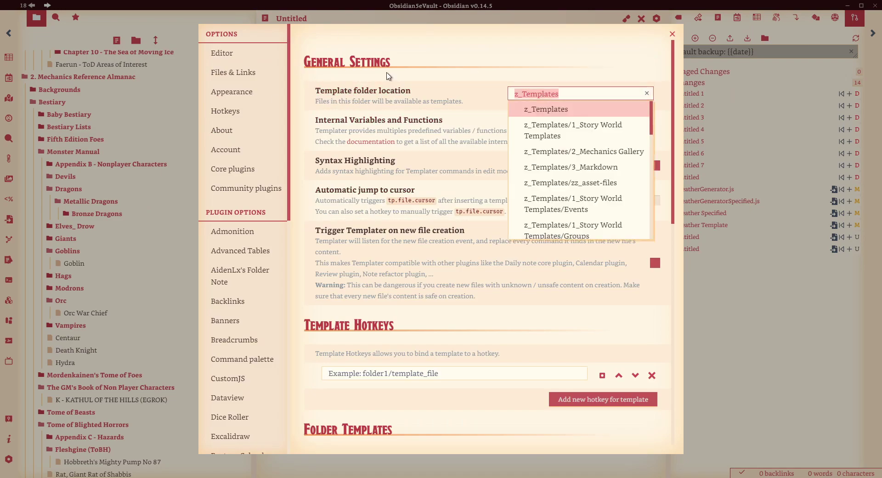
key(BackSpace)
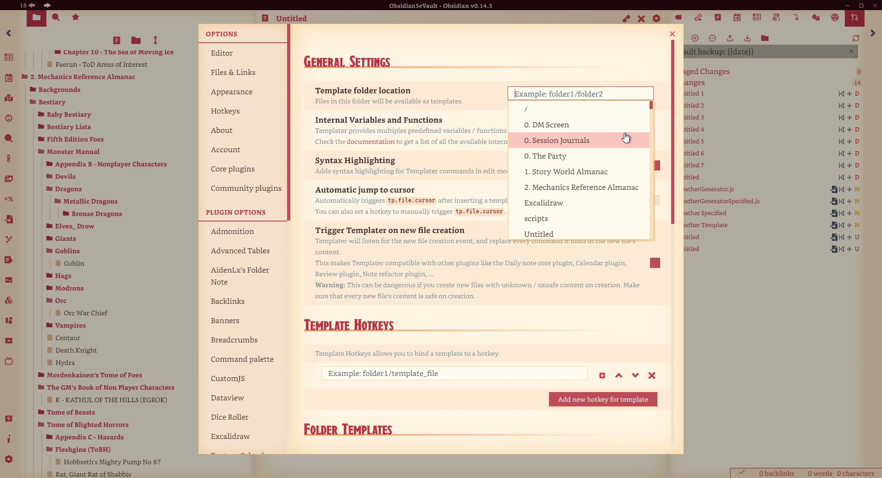
text(z_)
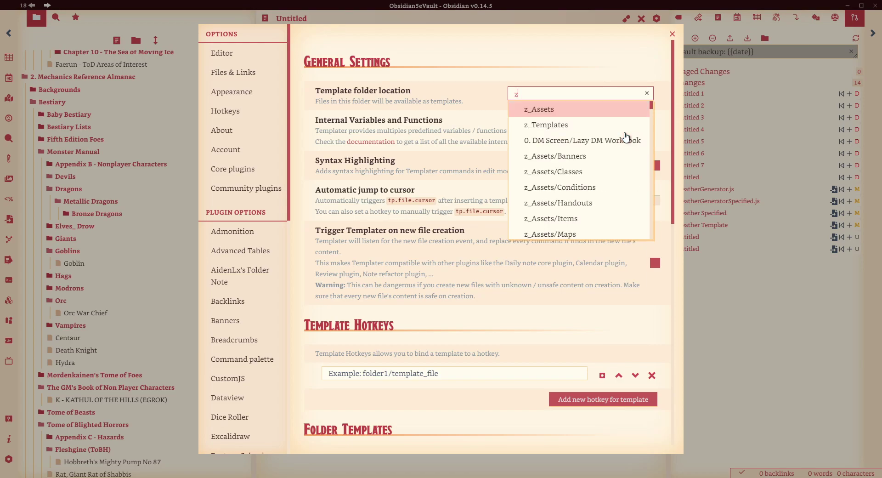
click(535, 128)
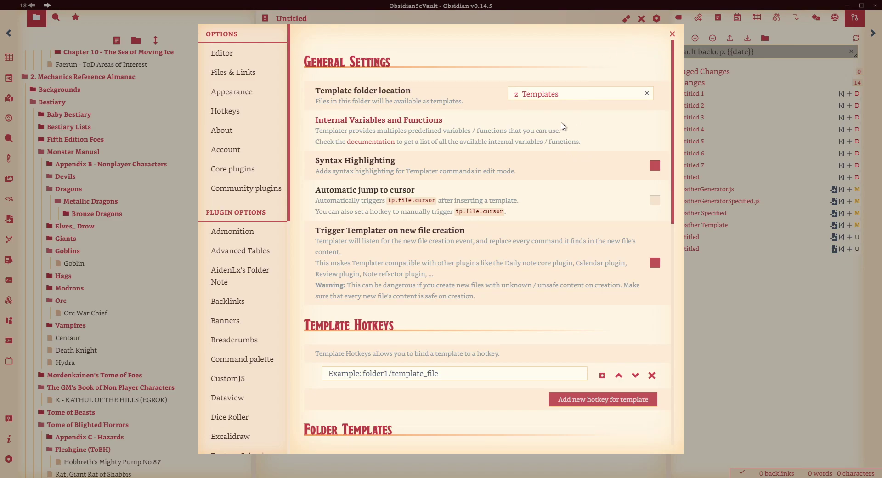
click(671, 34)
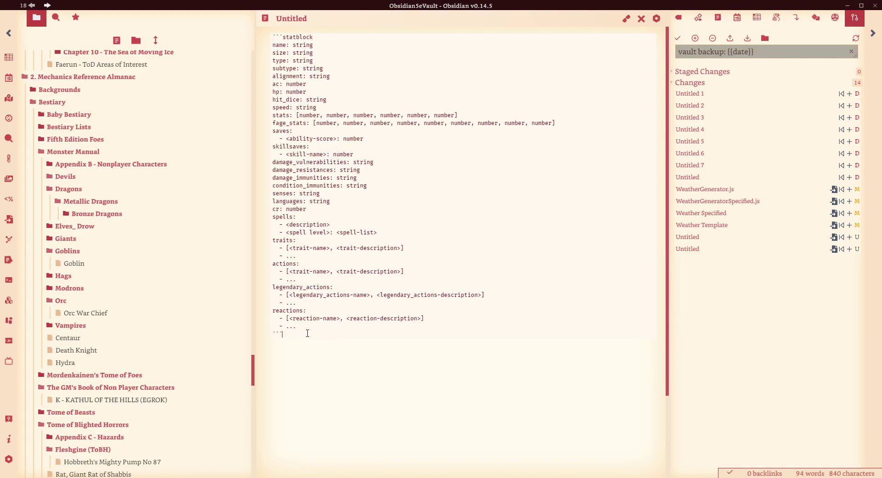
Add a line after the statblock and filter the Hotkeys list to Templater commands
key(Return)
key(Return)
click(10, 459)
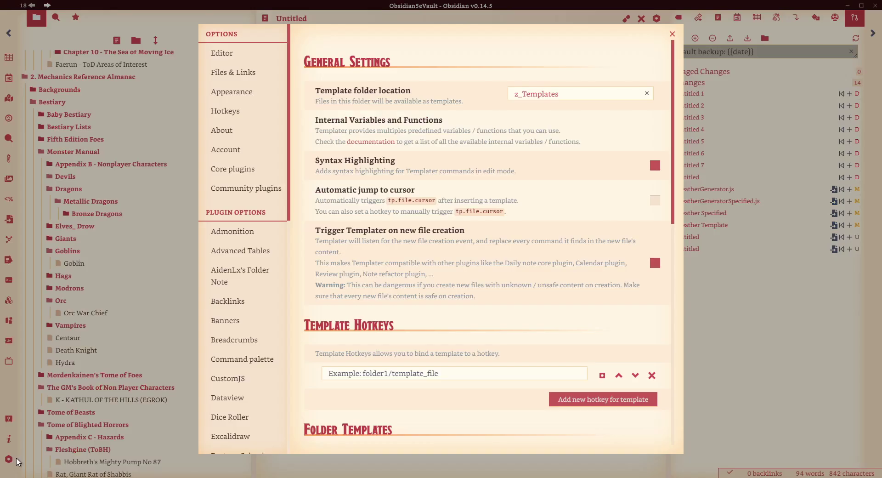
click(224, 114)
click(333, 54)
text(templater)
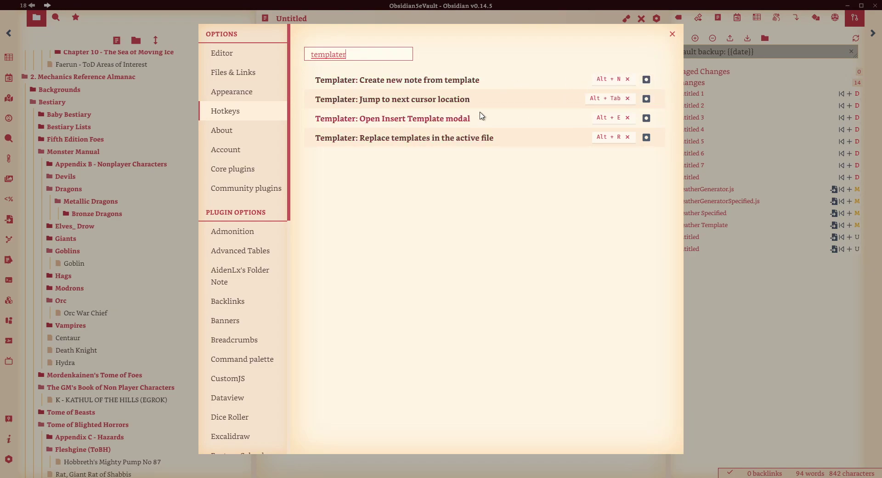
Insert the 'Call Out - Right Section' template with Alt+E and view the note rendered
click(672, 34)
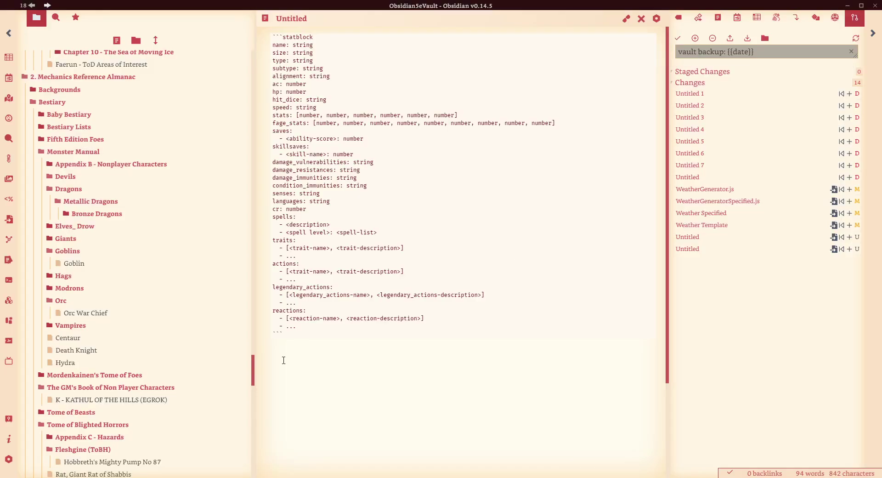
key(alt+e)
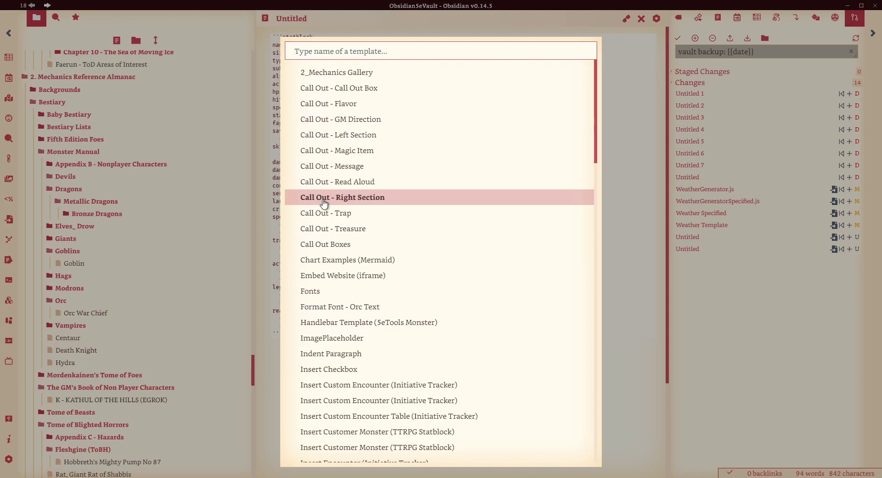
click(340, 197)
click(657, 19)
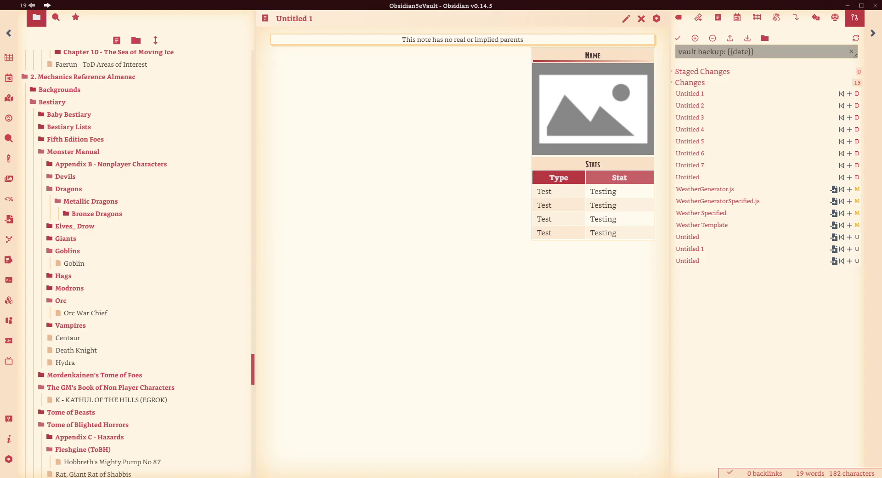
click(8, 459)
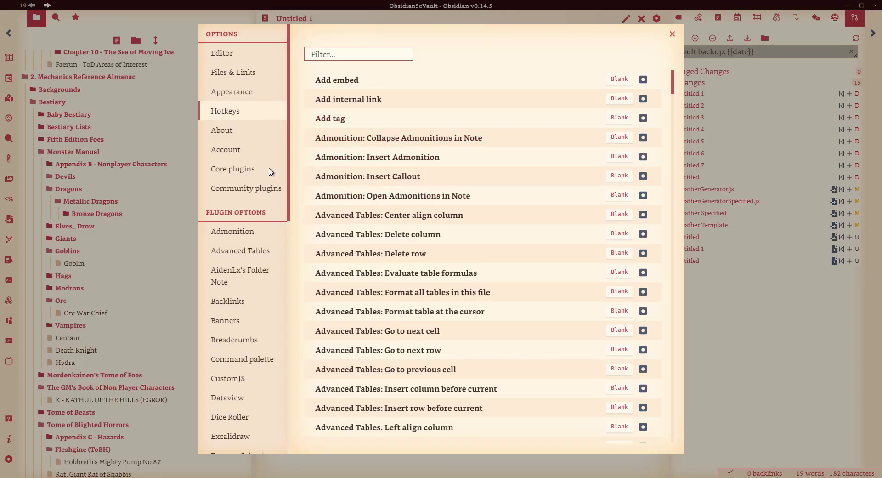
Add a new folder template row, keeping the first row as Bestiary with the statblock template
scroll(267, 110, down, 10)
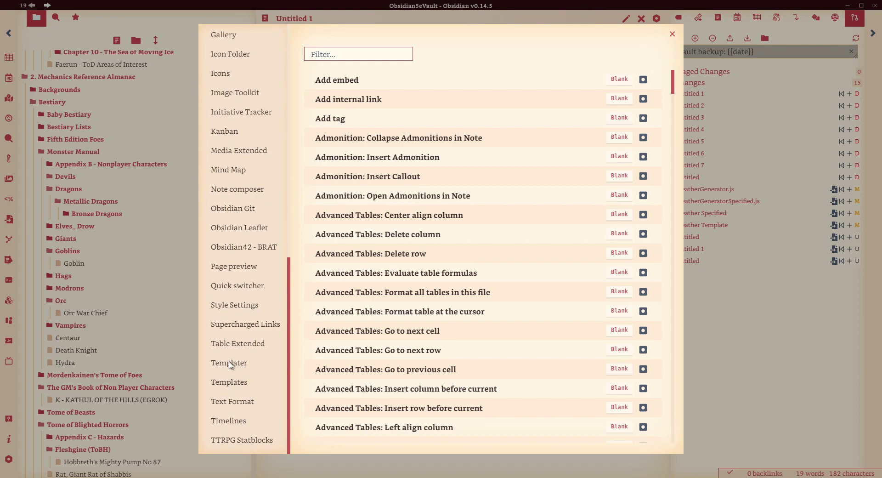
click(230, 364)
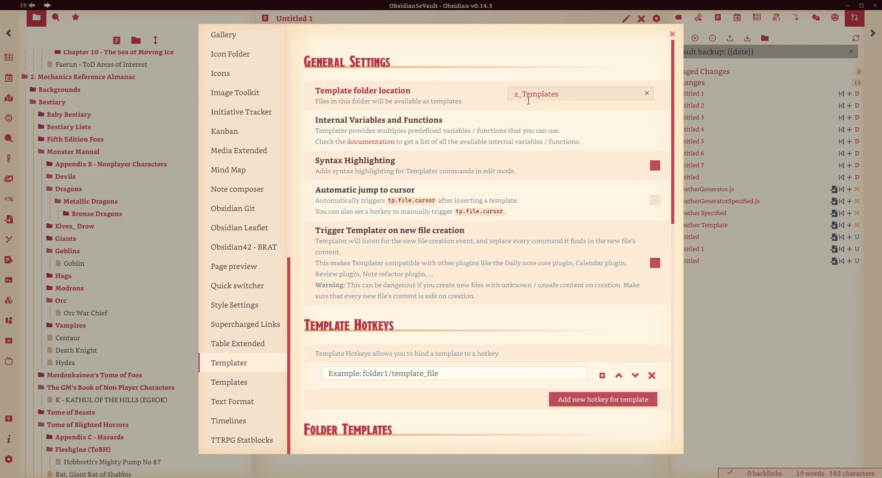
scroll(679, 177, down, 1)
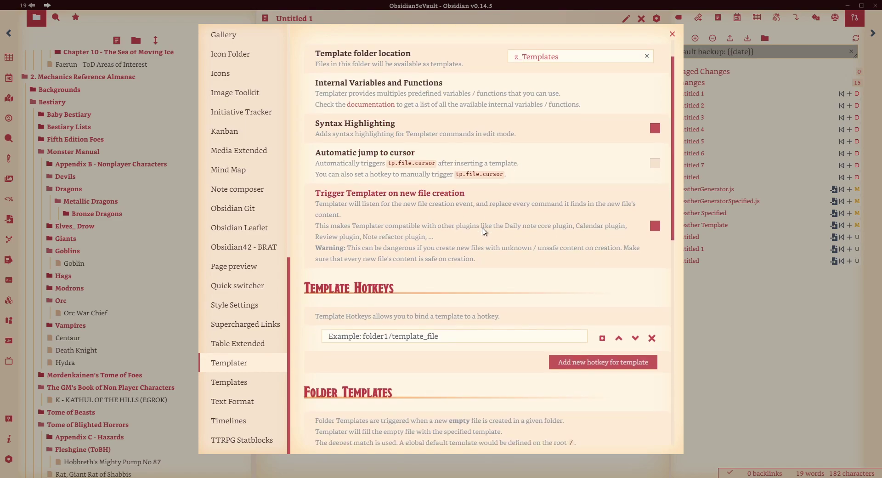
scroll(483, 231, down, 2)
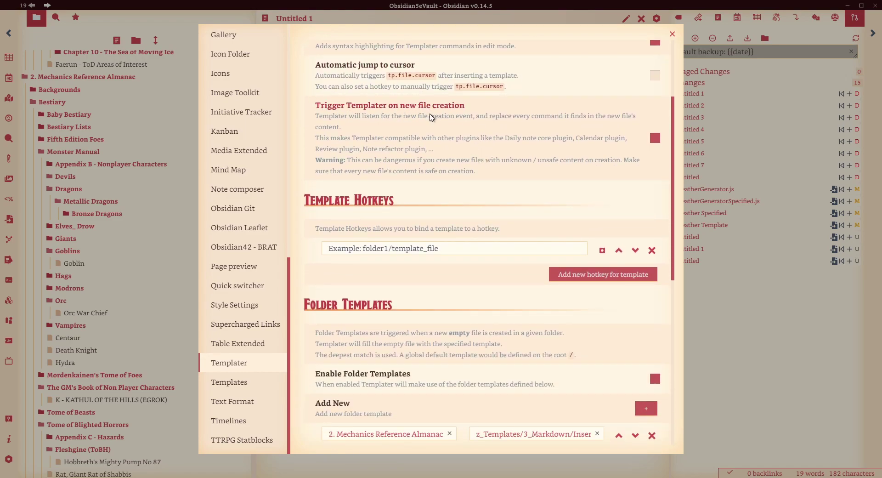
scroll(522, 147, down, 2)
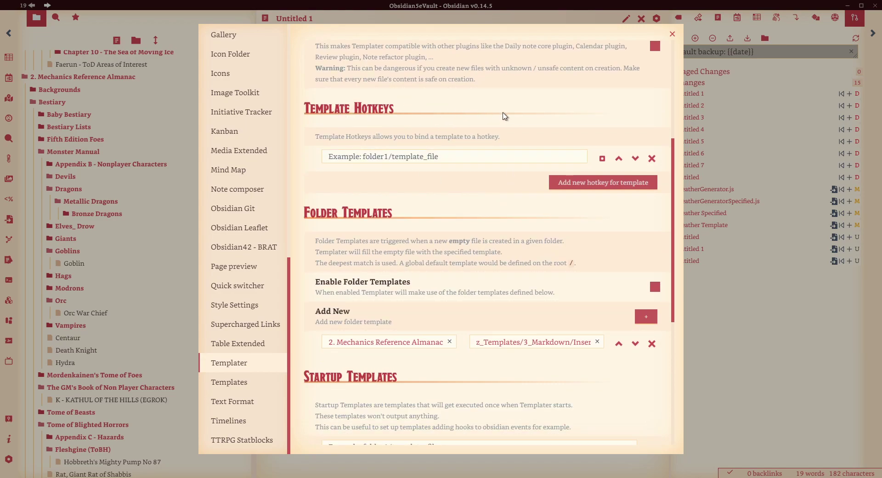
scroll(496, 87, down, 1)
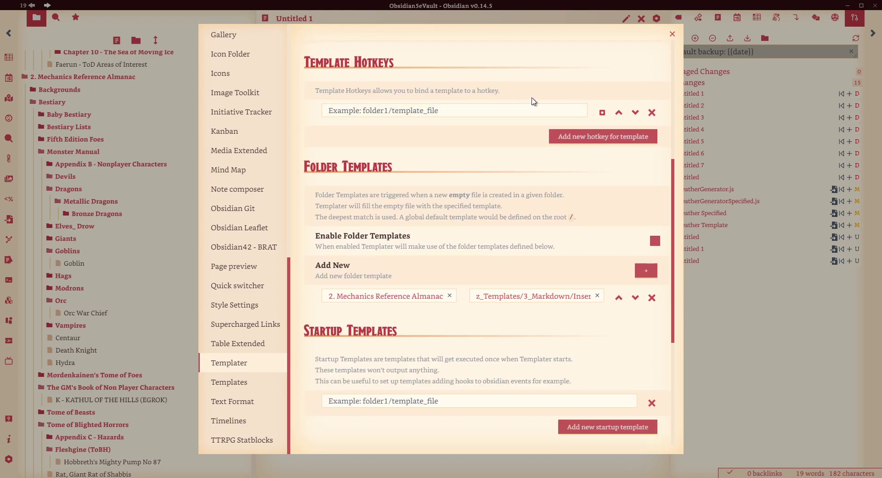
scroll(480, 167, down, 2)
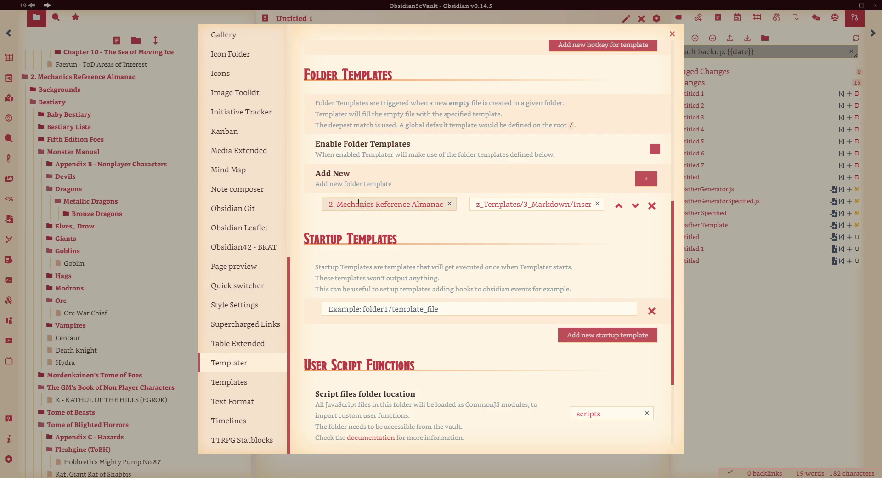
click(646, 179)
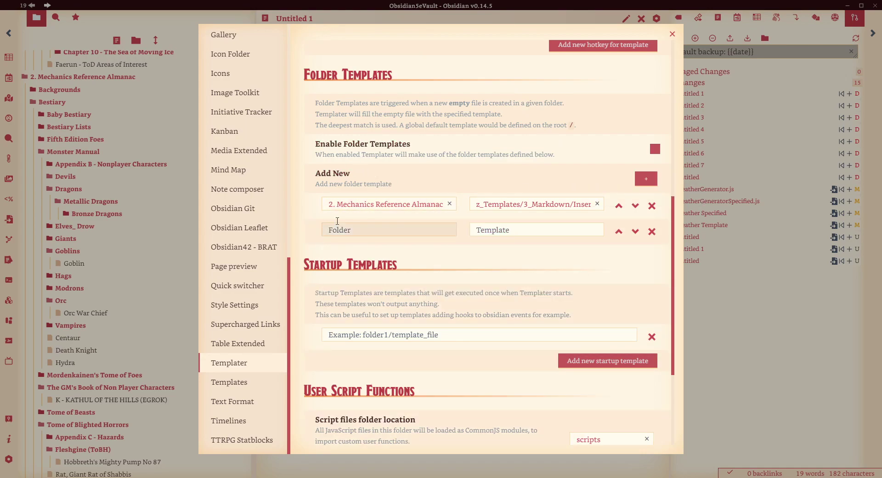
click(338, 203)
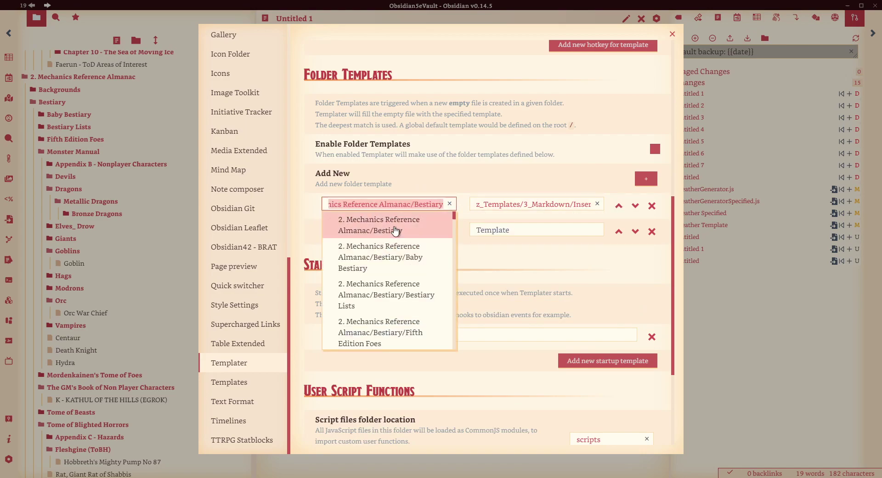
click(413, 222)
click(519, 204)
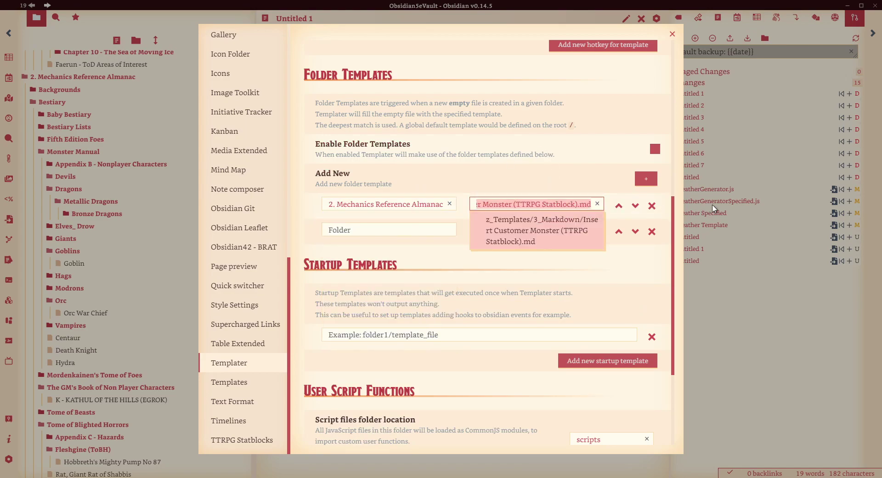
click(478, 154)
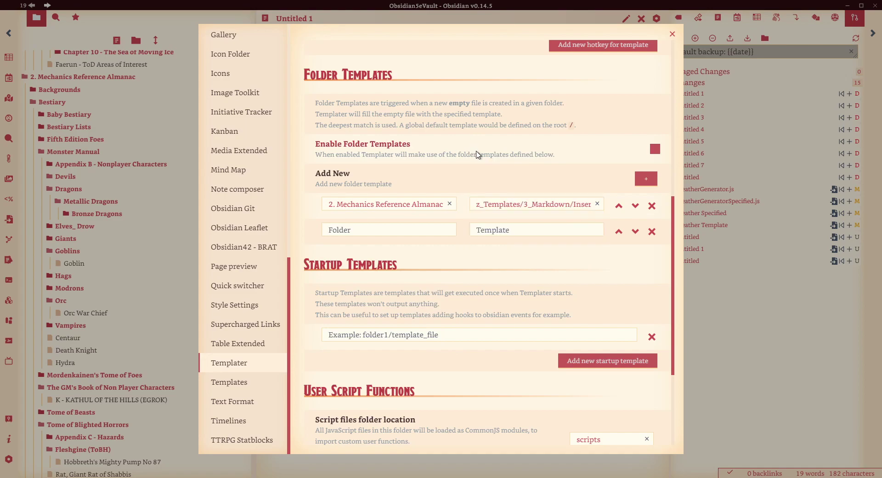
Map the new row's folder '2. Mechanics Reference Almanac' to 'Template - Magic Item', then close settings
click(364, 229)
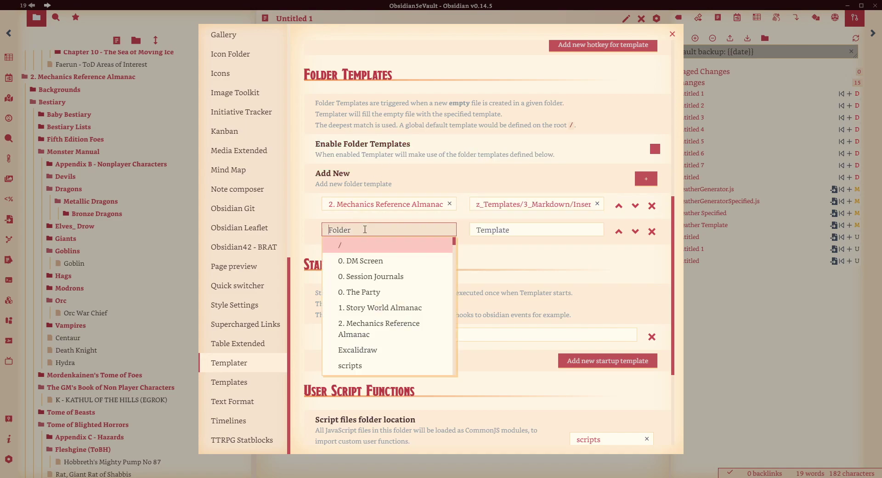
click(371, 329)
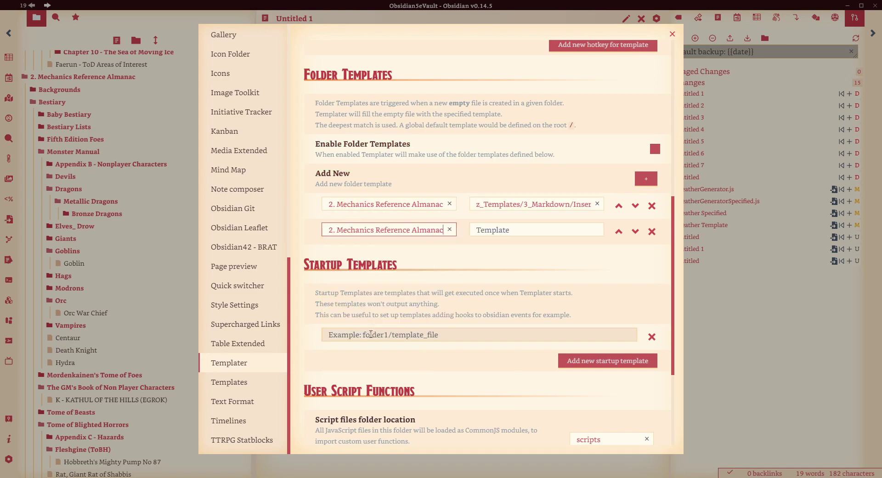
text(/)
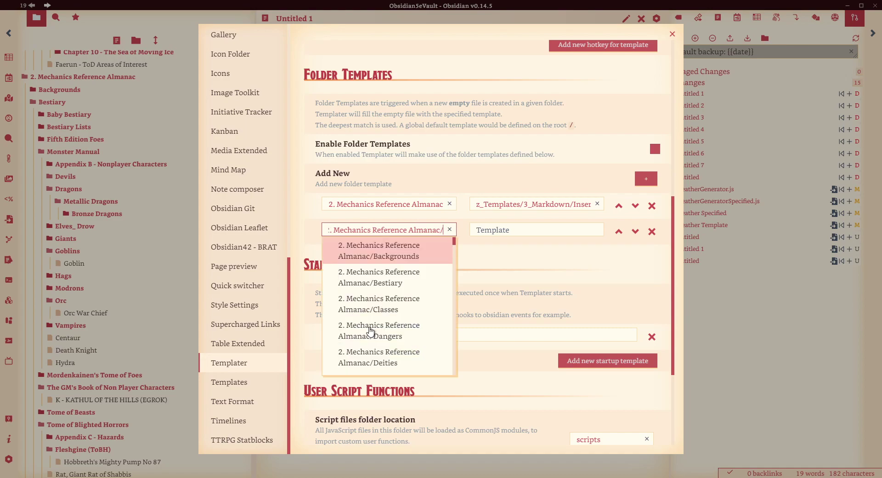
scroll(429, 285, down, 3)
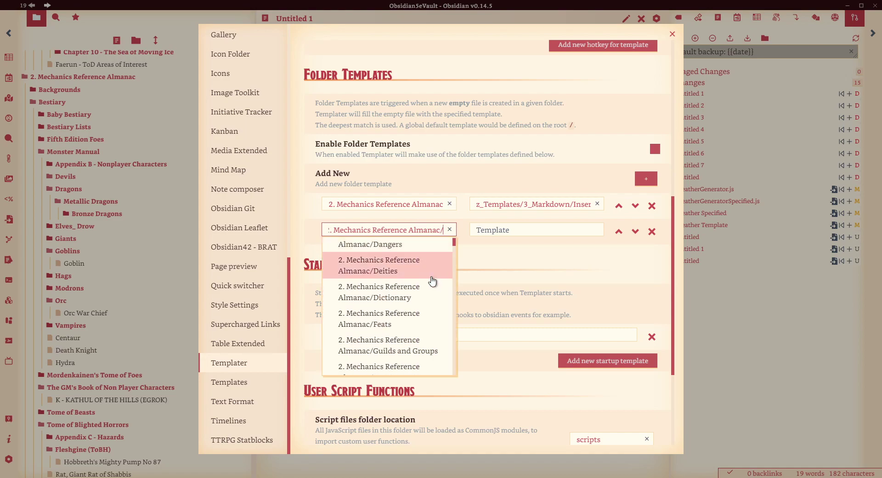
click(318, 317)
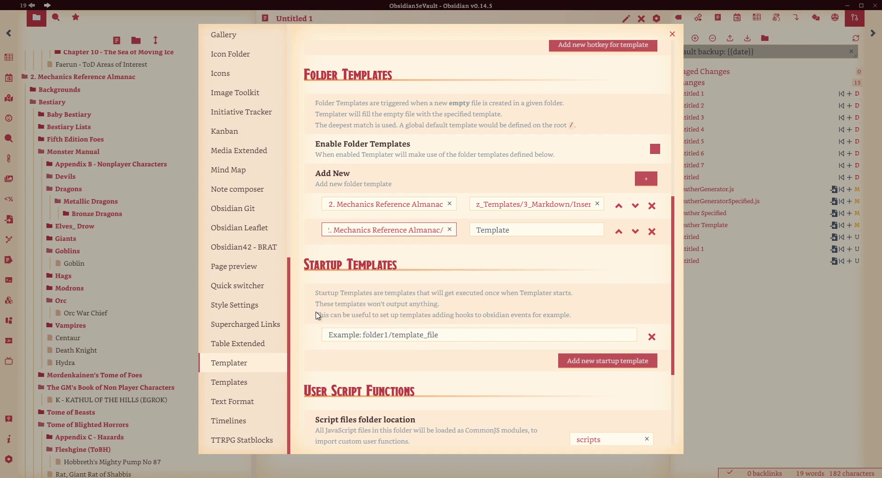
click(513, 231)
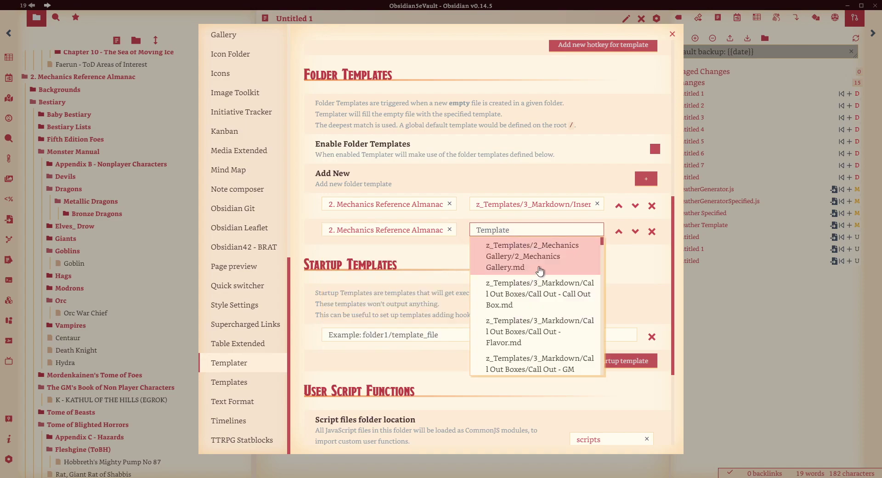
text(magic)
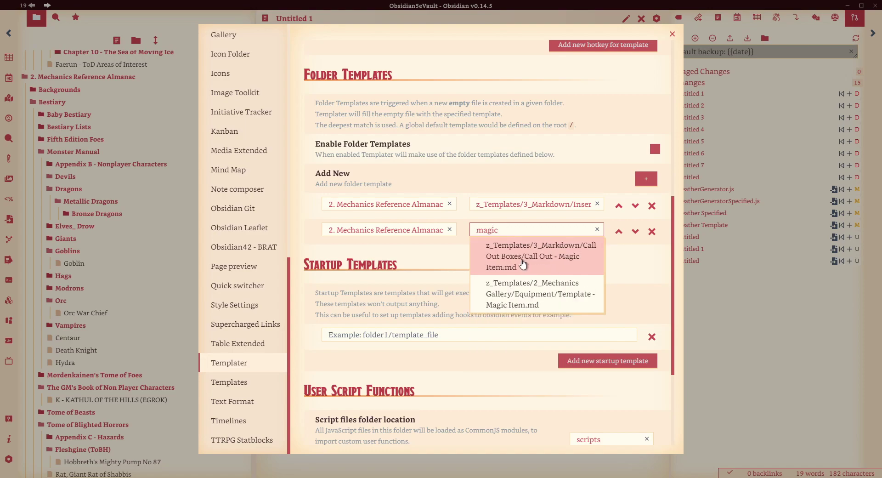
click(523, 301)
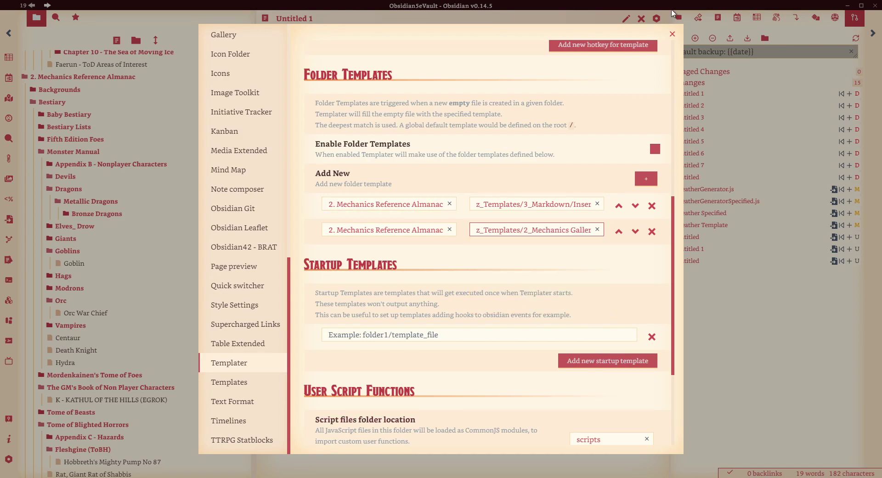
click(673, 34)
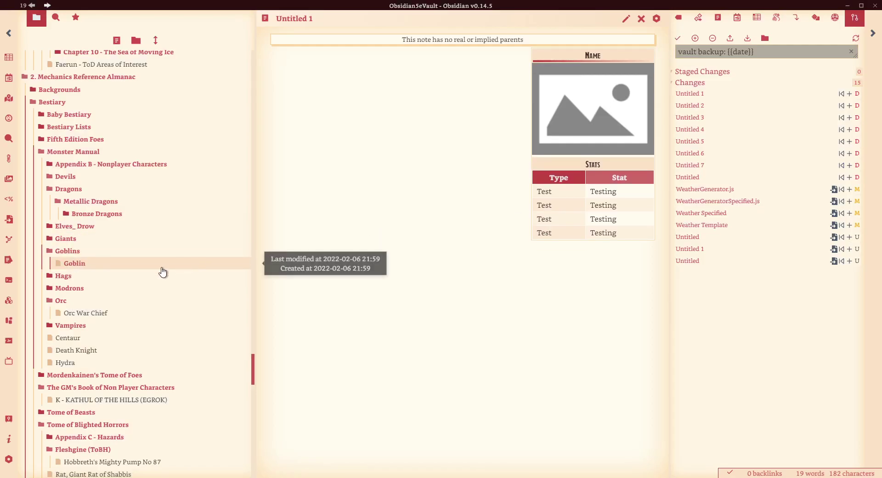
Create a new note in the Items folder and view its Magic Item template content in reading view
scroll(110, 121, down, 10)
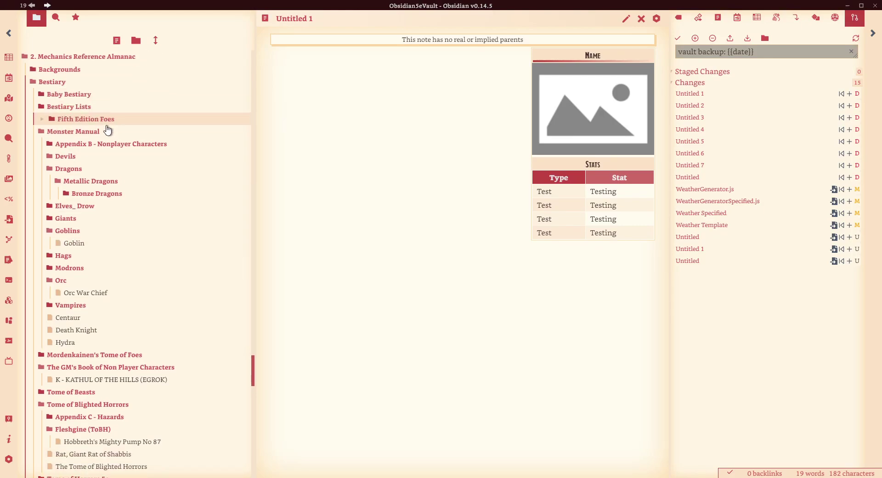
scroll(111, 134, down, 1)
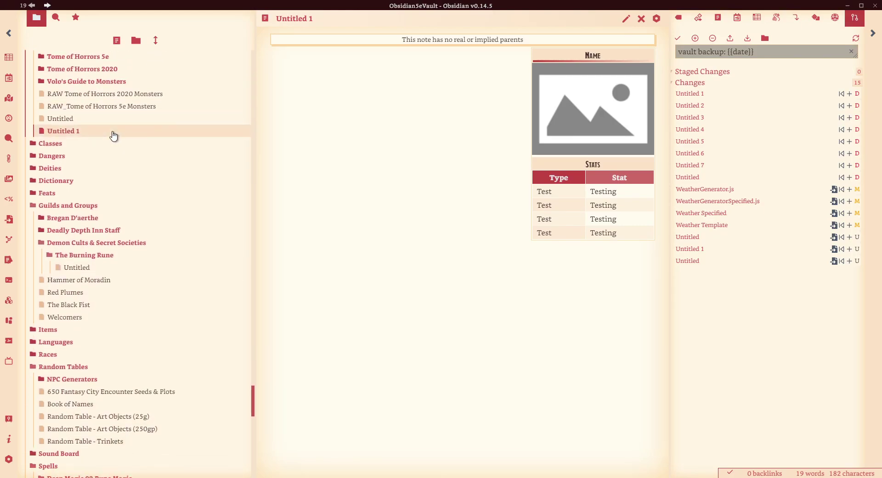
click(35, 332)
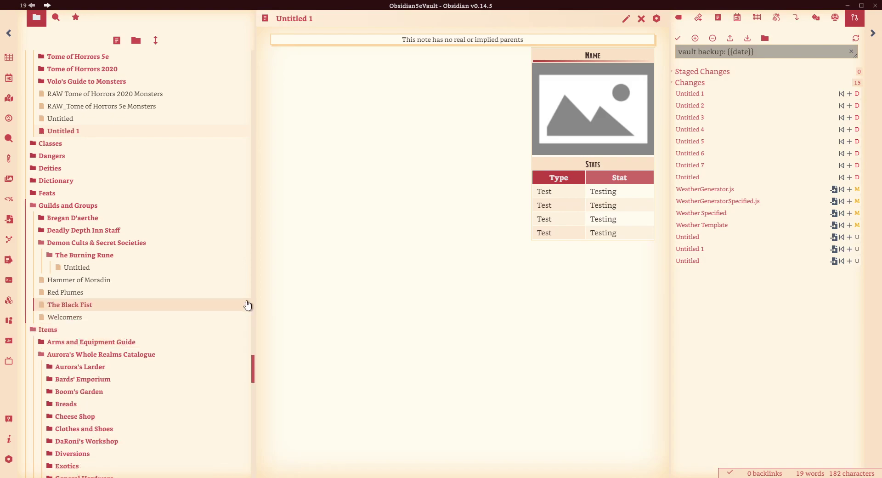
scroll(207, 299, down, 3)
right_click(63, 192)
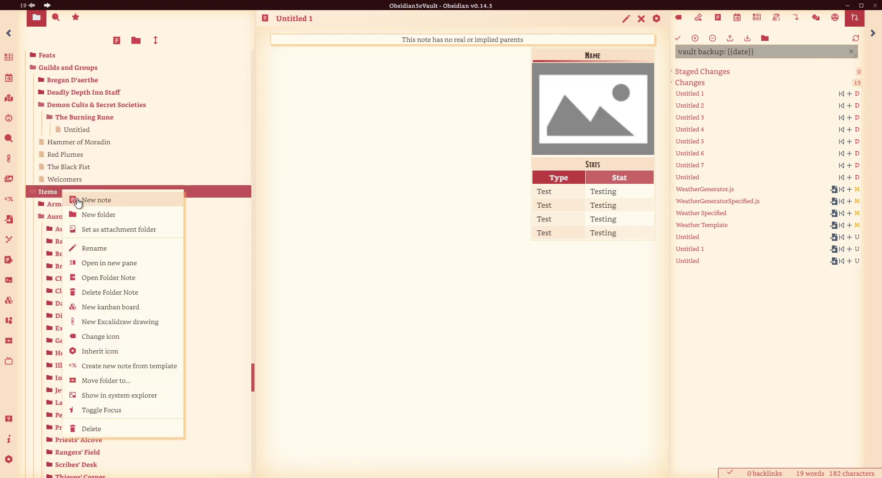
click(90, 207)
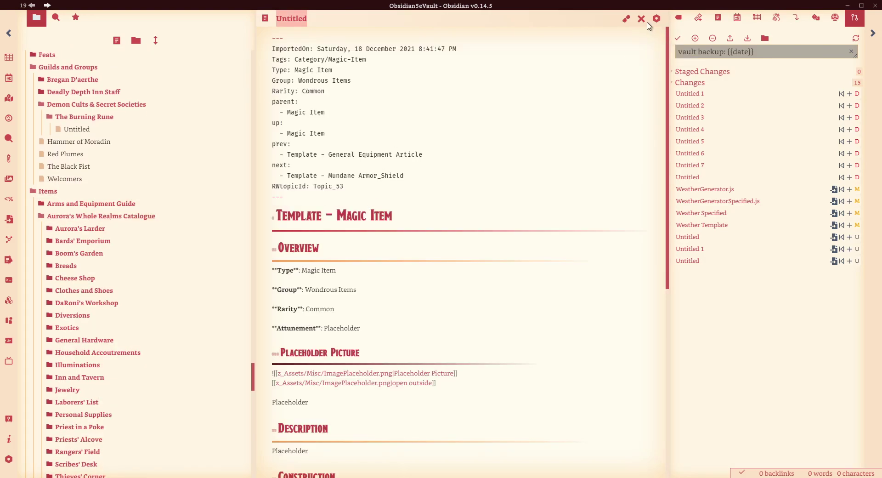
click(626, 19)
scroll(492, 303, down, 5)
scroll(496, 304, up, 5)
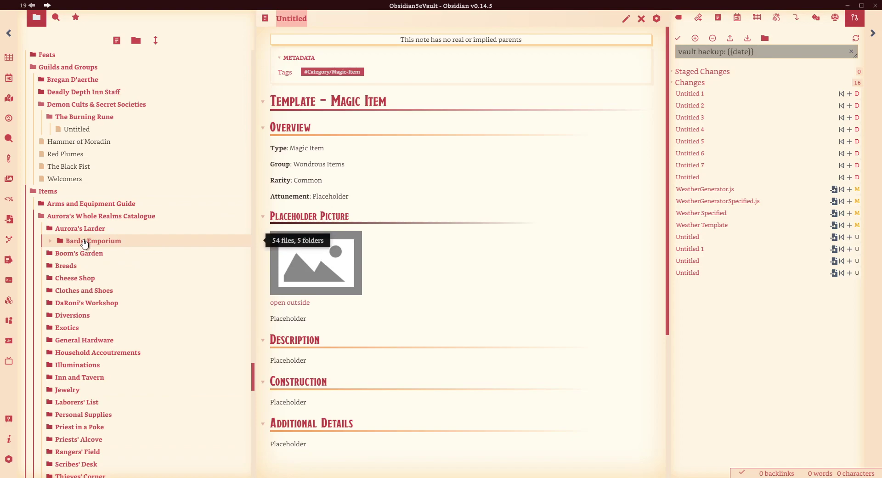
Create a new note in Arms and Equipment Guide and view its Magic Item content rendered
right_click(70, 205)
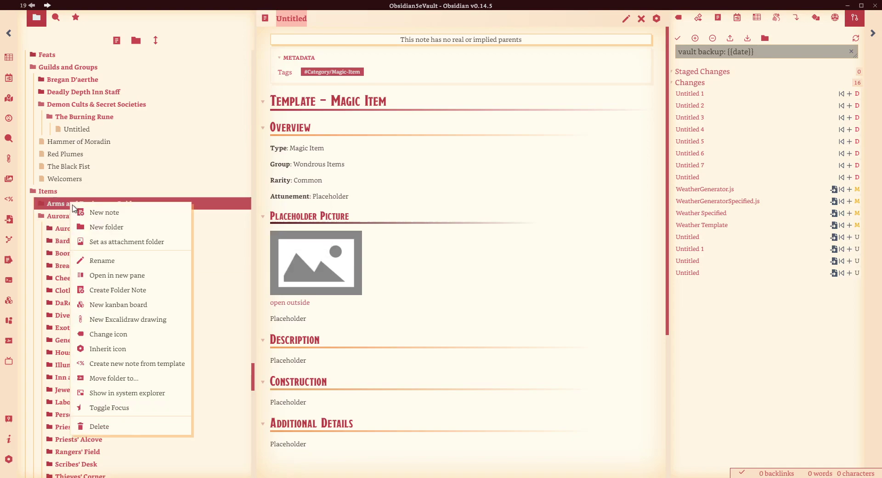
click(97, 212)
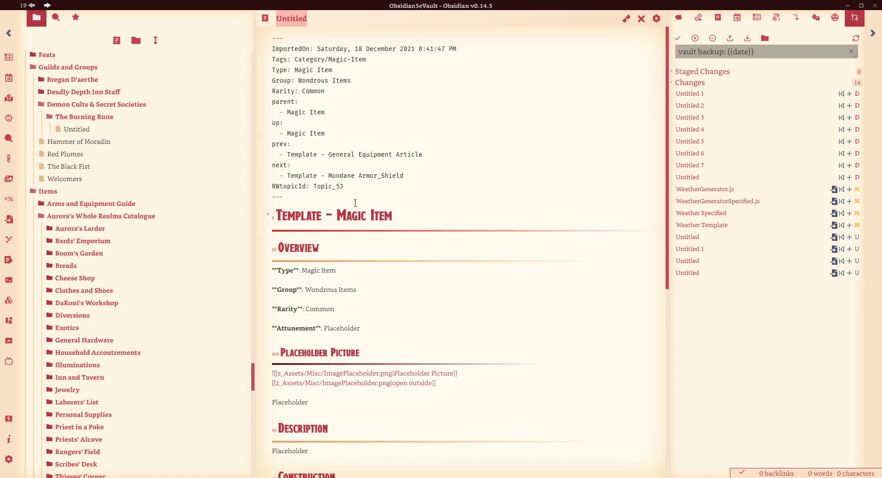
click(35, 203)
scroll(490, 282, down, 5)
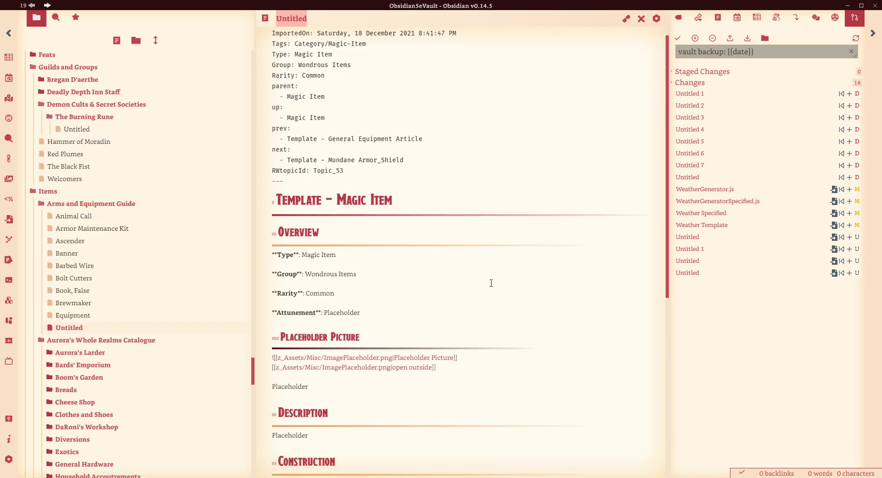
scroll(491, 289, up, 5)
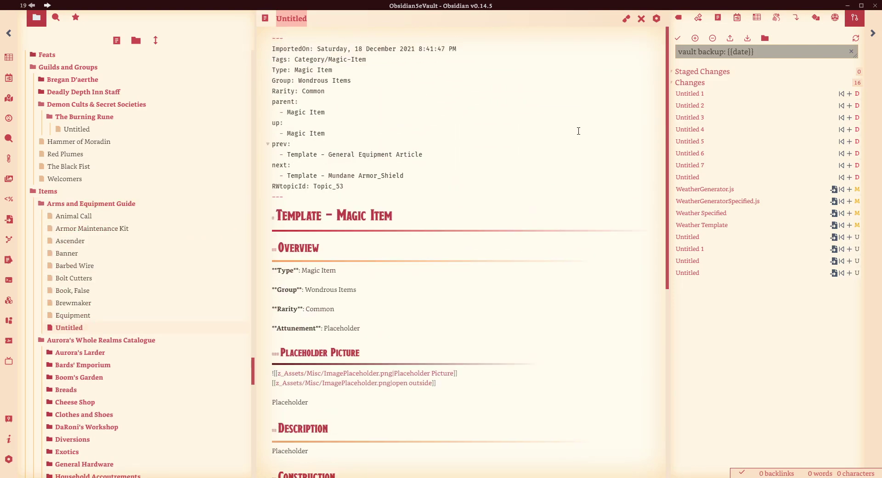
click(625, 21)
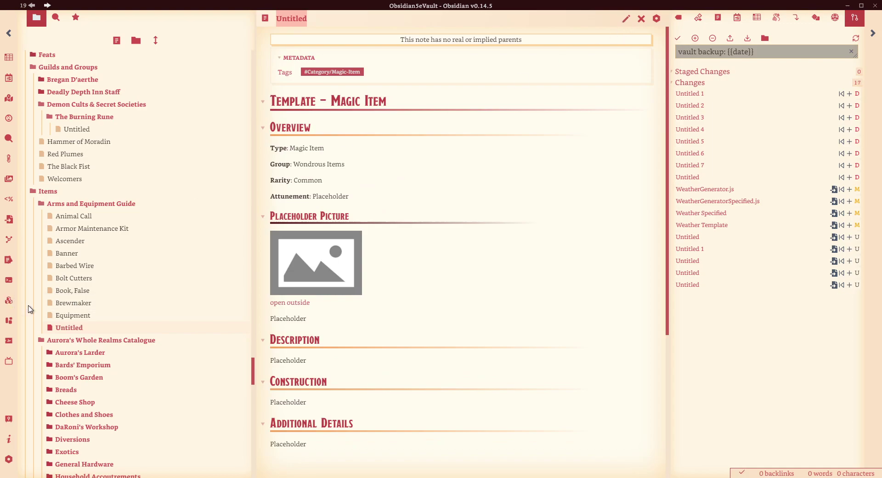
Delete the Untitled test note from Arms and Equipment Guide
right_click(69, 327)
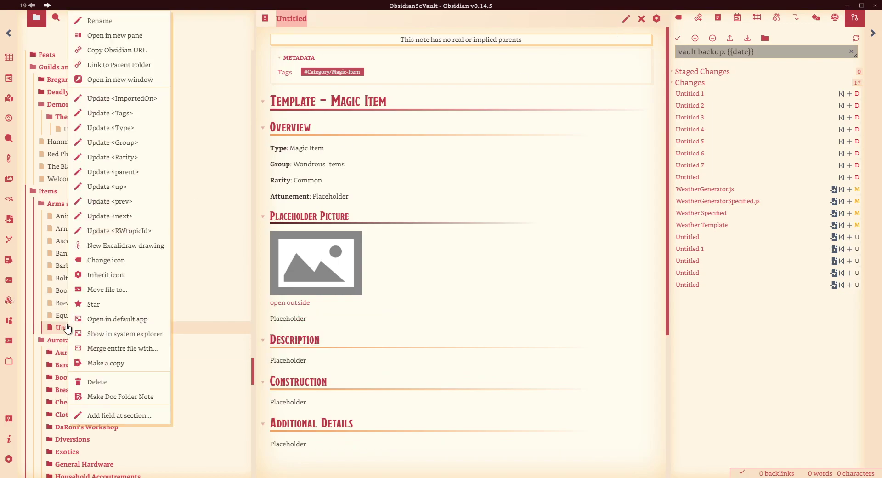
click(98, 381)
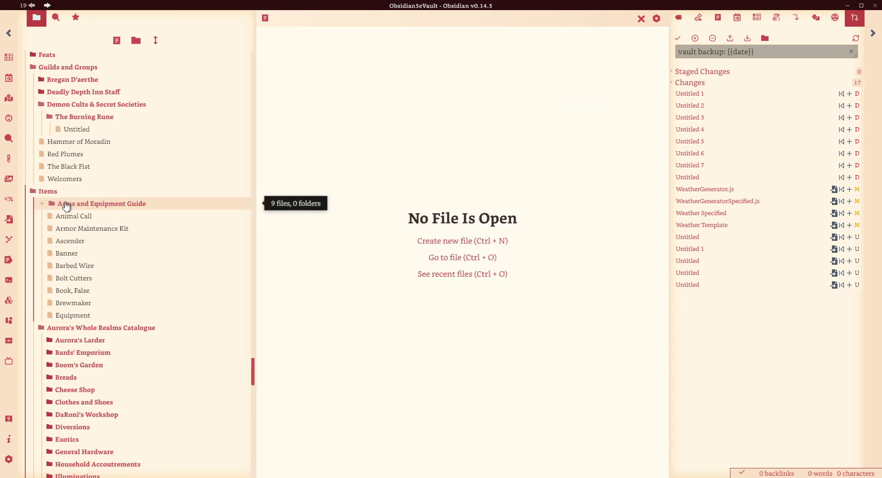
click(9, 461)
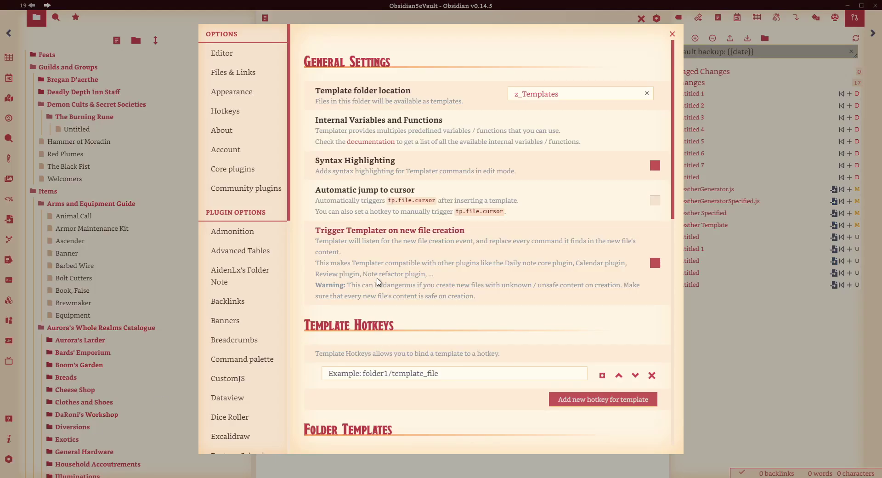
Add a folder template entry for '2. Mechanics Reference Almanac/Items/Arms and Equipment Guide'
scroll(381, 282, down, 12)
scroll(445, 282, up, 4)
click(646, 204)
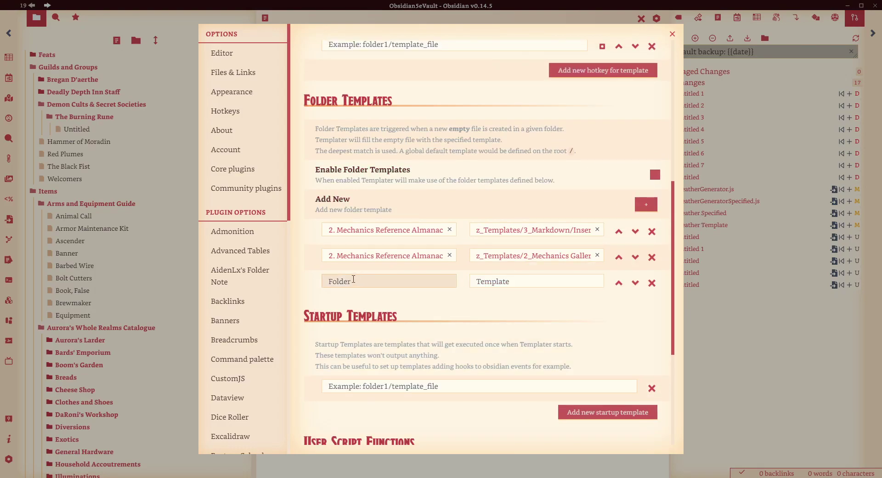
click(352, 280)
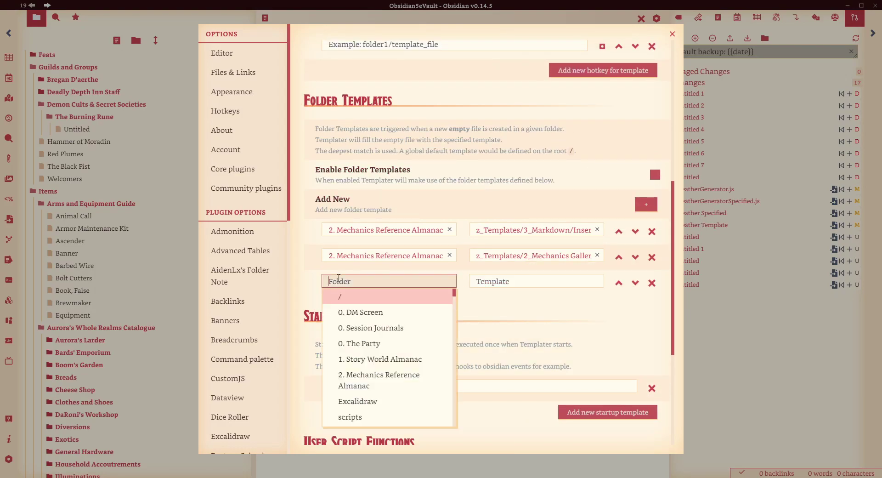
click(349, 381)
text(/)
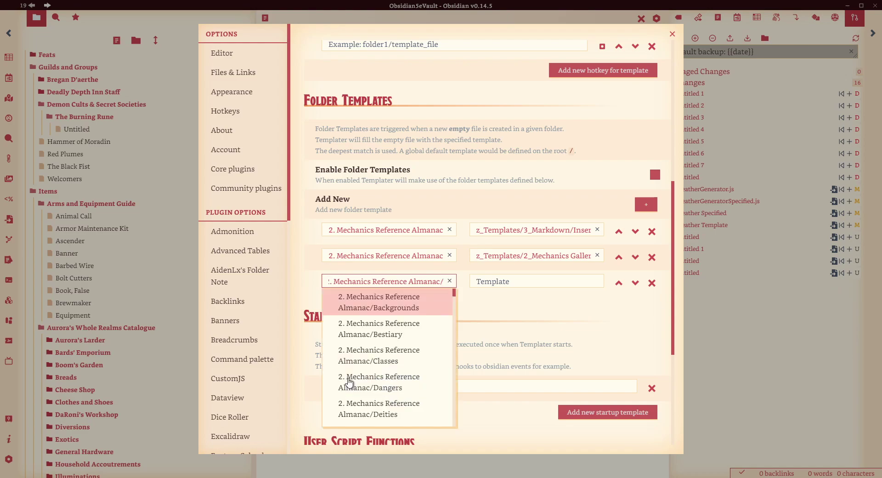
scroll(391, 377, down, 3)
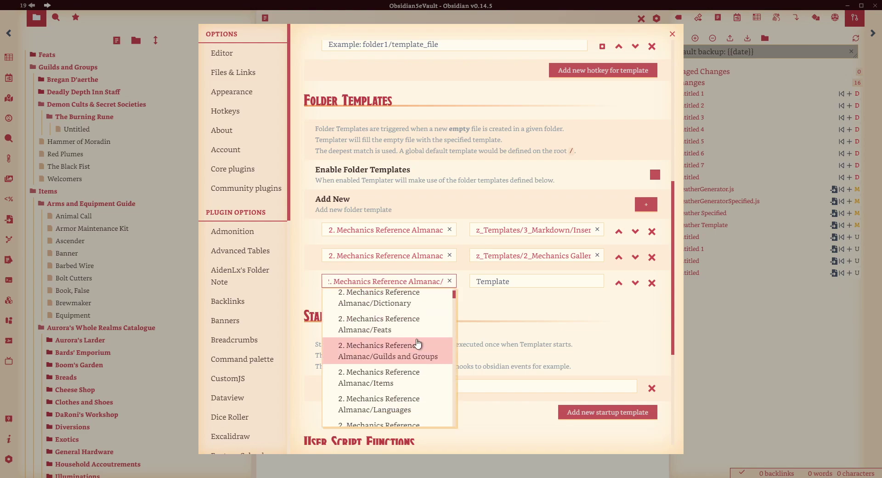
click(397, 388)
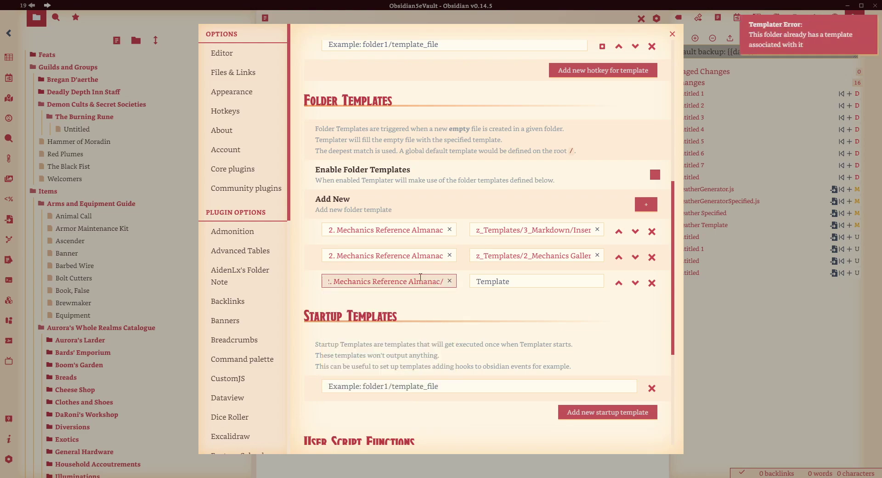
text(Items)
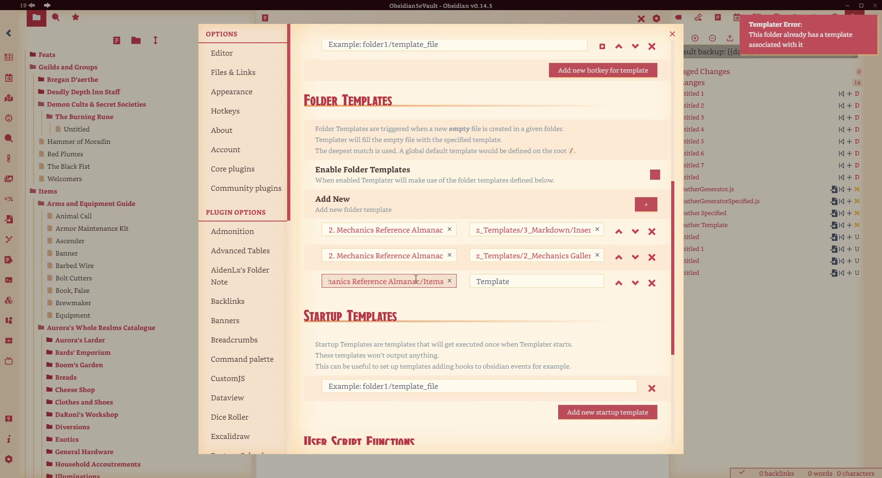
text(/)
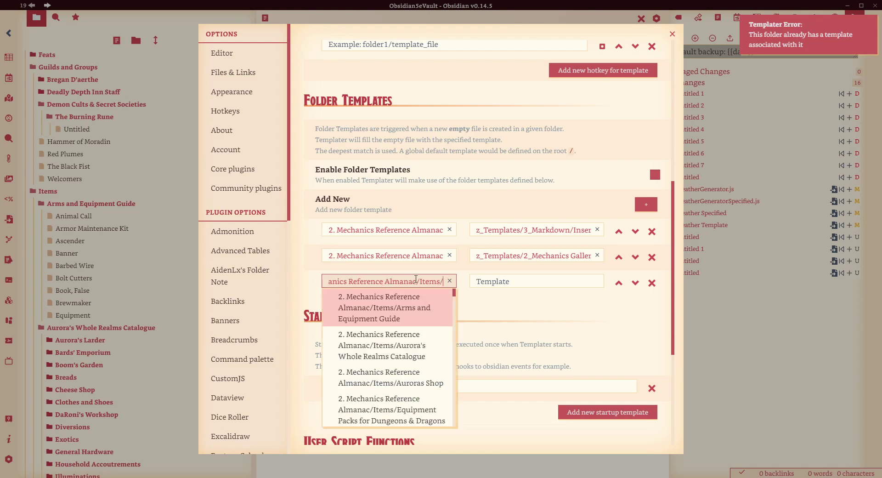
click(396, 316)
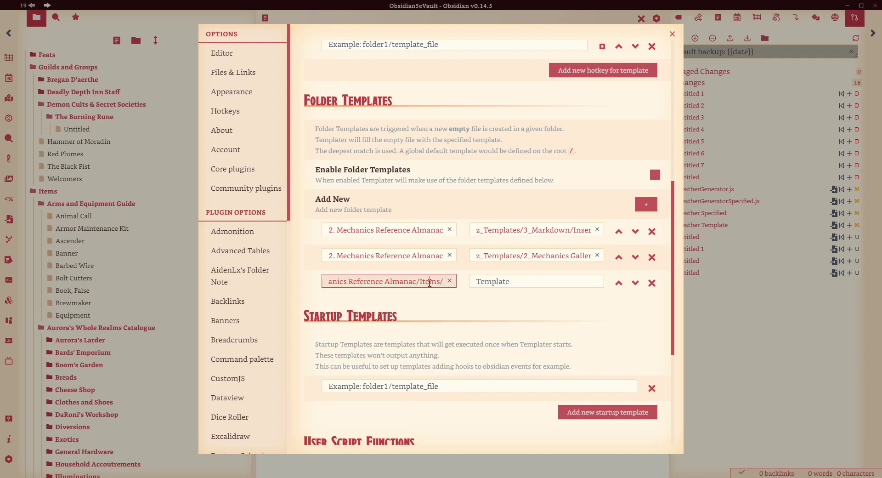
key(End)
Assign the Call Out - Flavor template to that entry and close settings
click(534, 282)
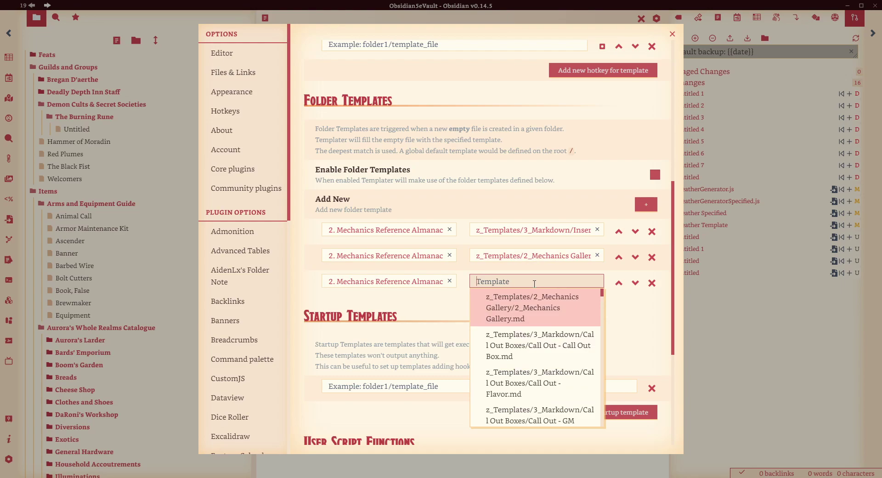
click(547, 388)
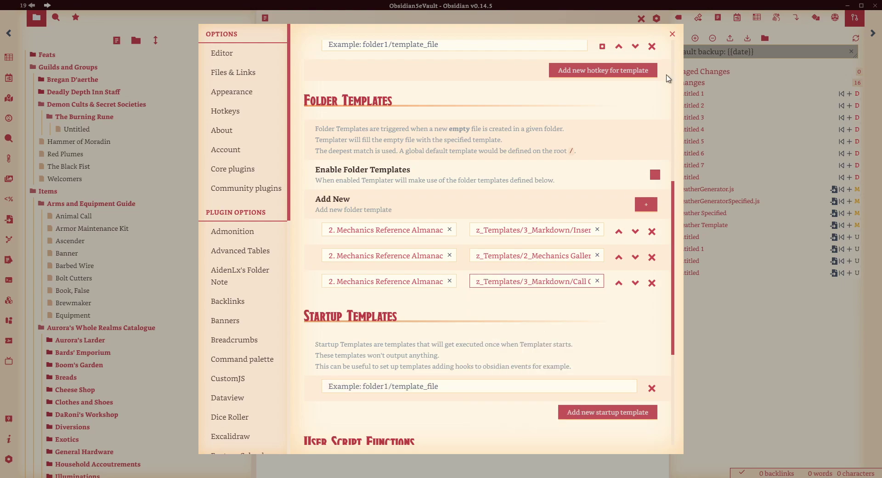
click(672, 34)
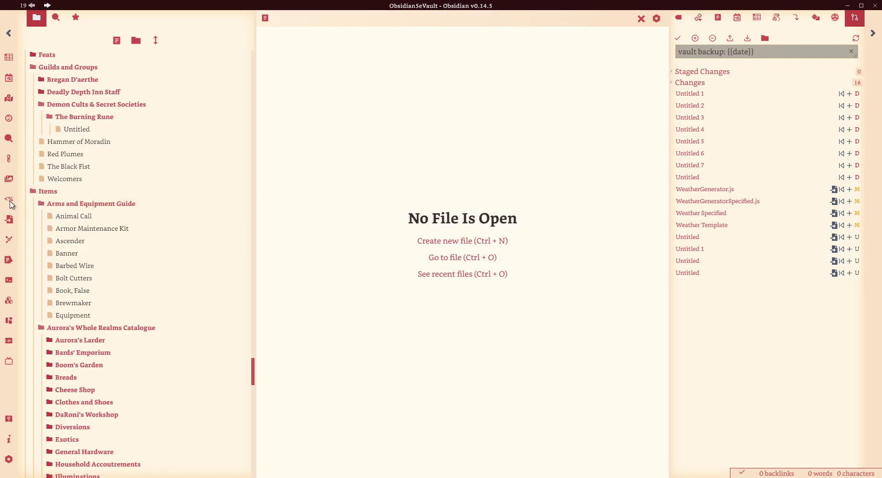
right_click(113, 205)
click(123, 213)
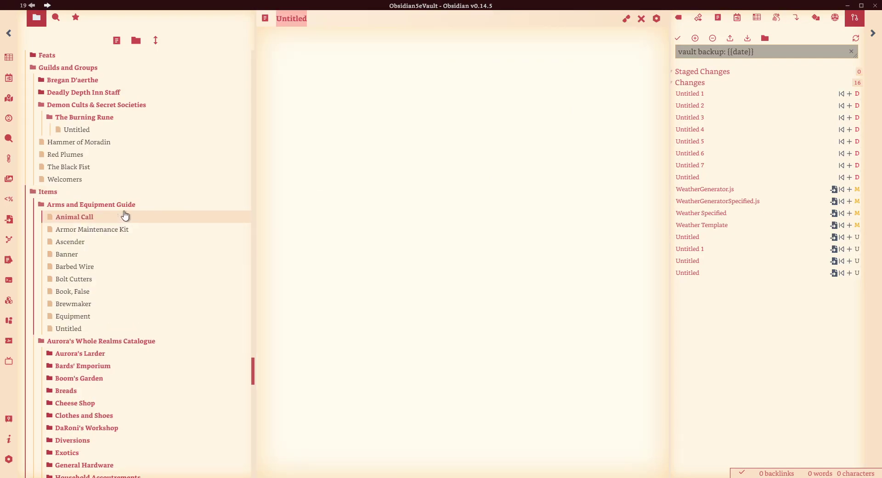
click(626, 18)
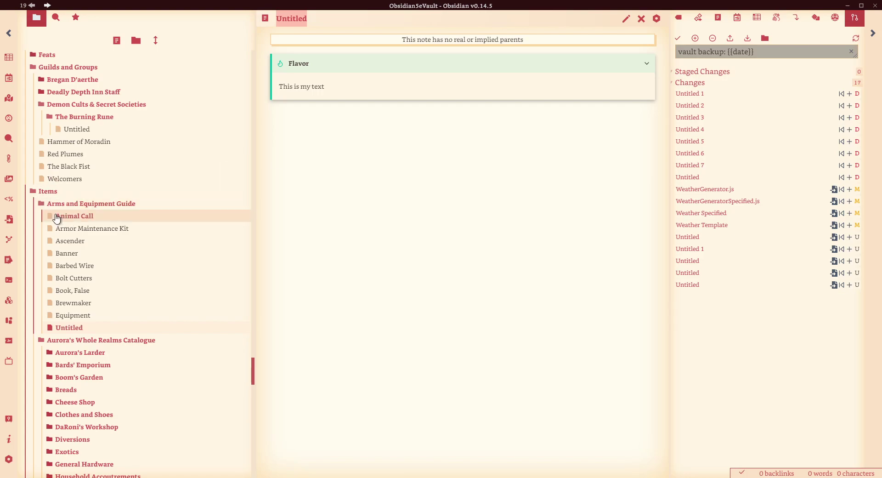
right_click(73, 327)
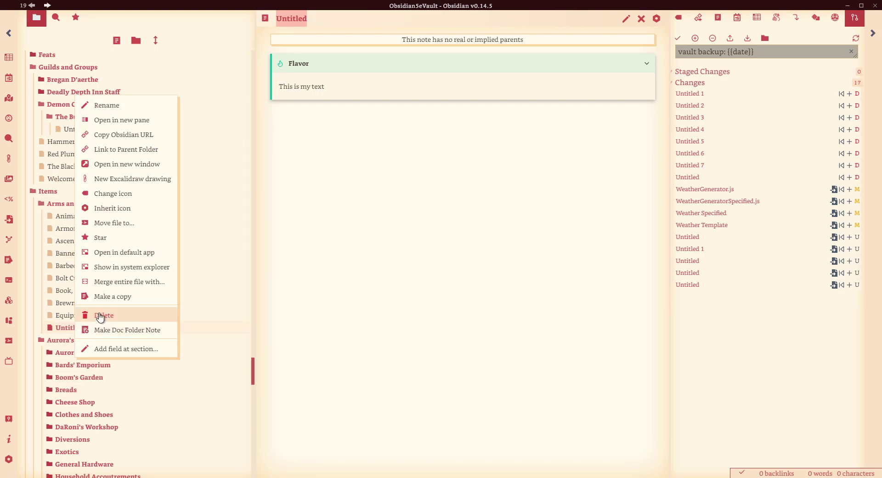
click(102, 316)
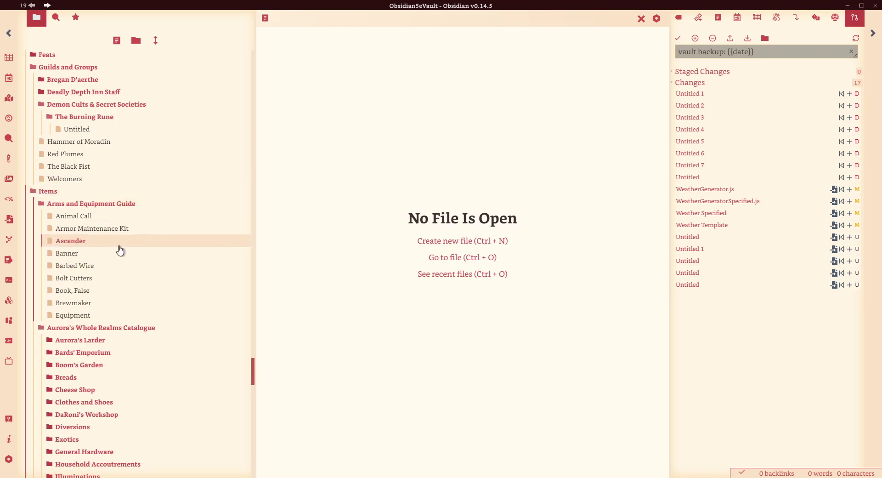
Scroll to the bottom of the Items folder and open its Untitled Magic Item note
scroll(115, 244, up, 5)
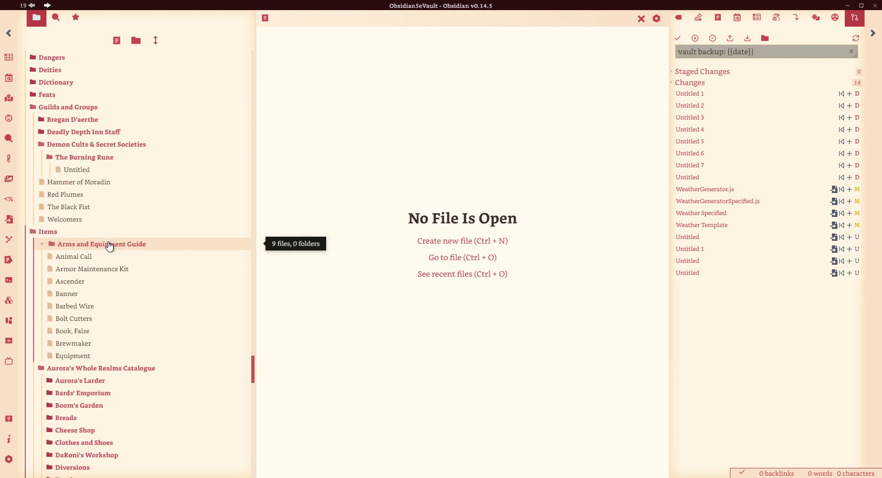
scroll(134, 283, down, 5)
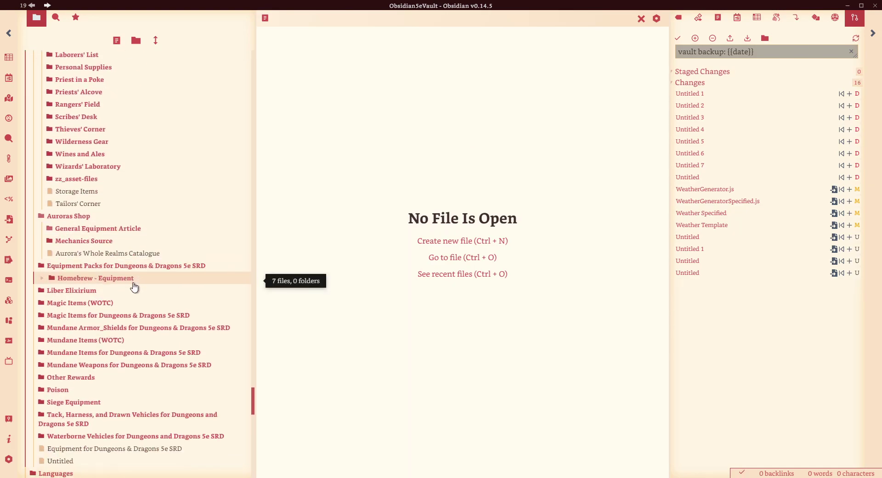
scroll(133, 285, down, 4)
click(64, 280)
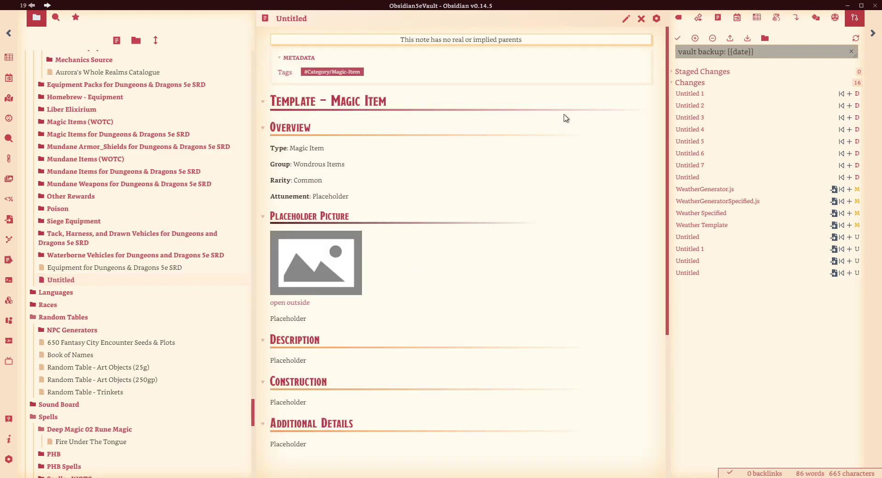